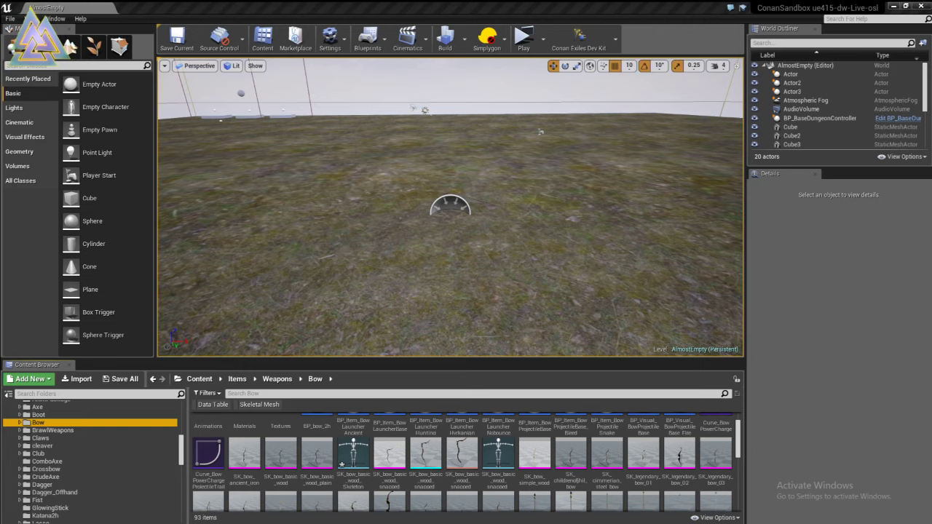
Inspect the legendary bow skeletal meshes in the Bow folder and view the asset actions available for SK_legendary_bow_03
{"action": "mouse_move", "coordinate": [685, 467]}
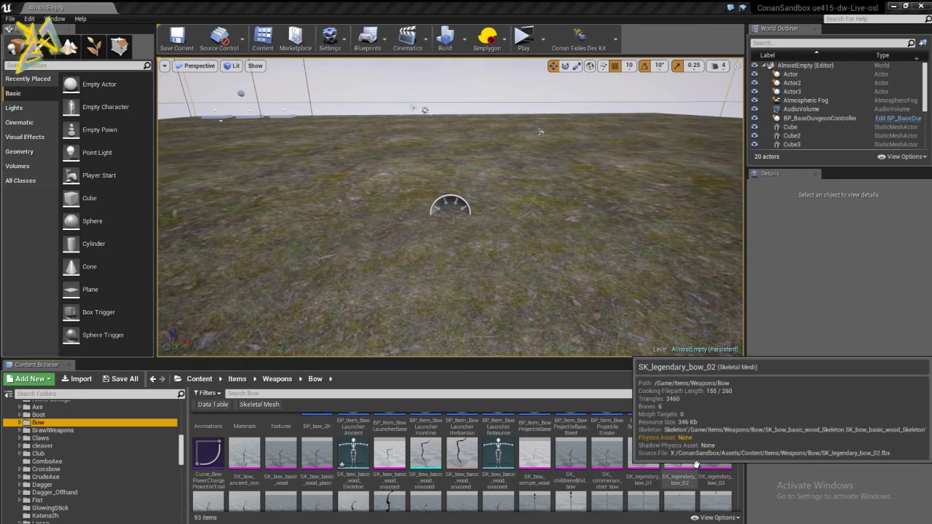
{"action": "mouse_move", "coordinate": [712, 459]}
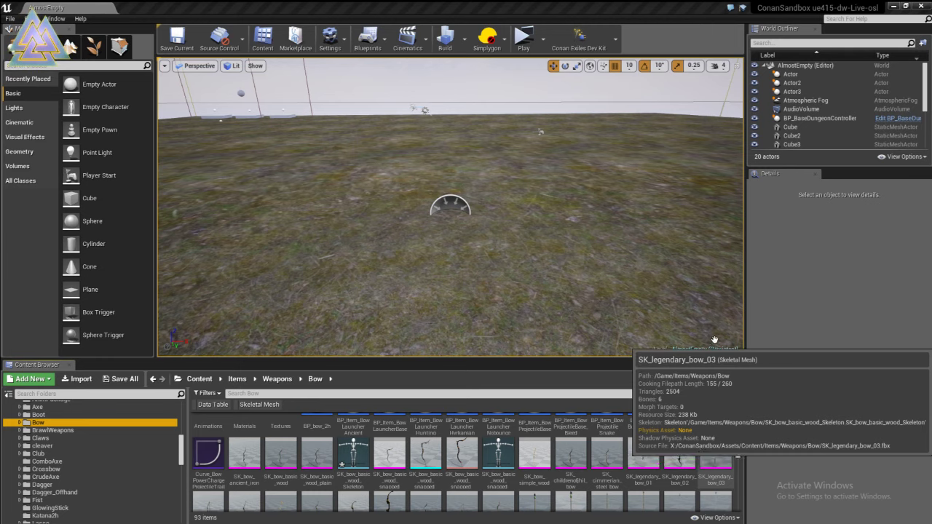
{"action": "right_click", "coordinate": [717, 456]}
{"action": "mouse_move", "coordinate": [794, 350]}
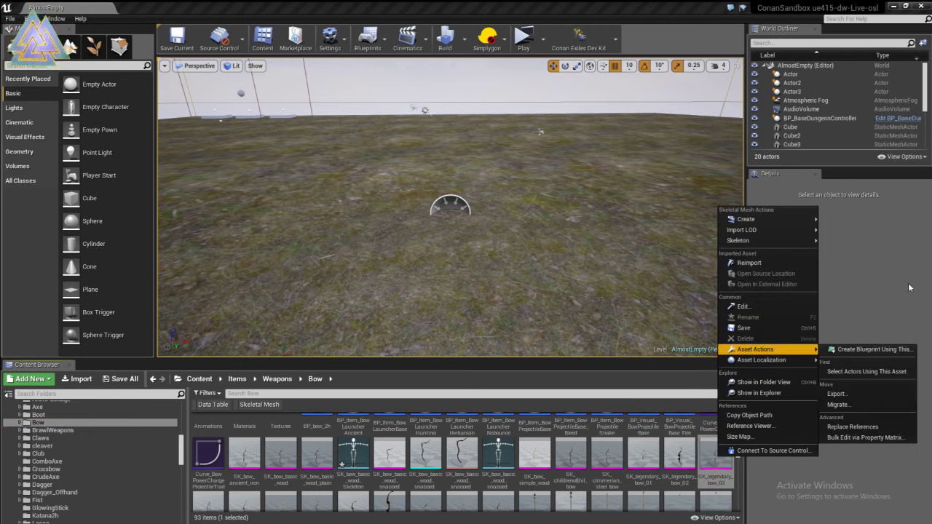
{"action": "left_click", "coordinate": [877, 295]}
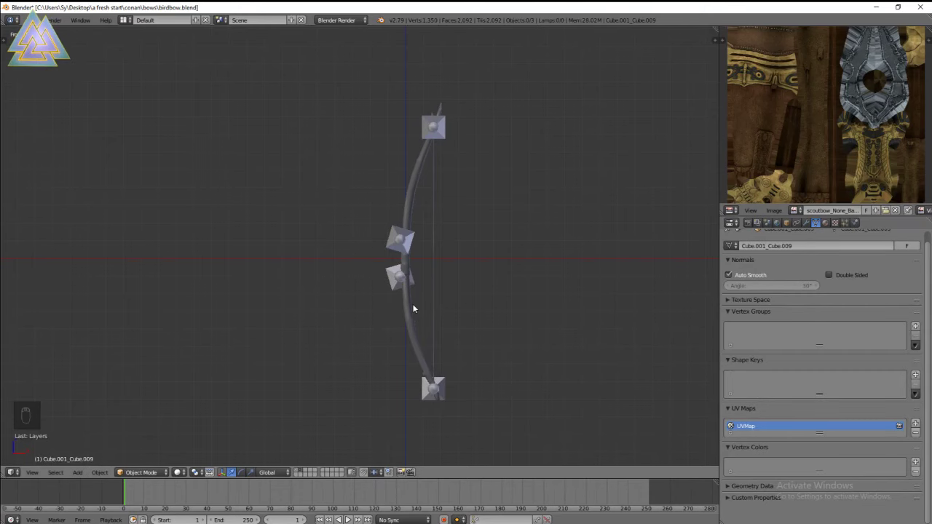
Switch to Blender and put the bow's b_root armature into Pose Mode
{"action": "scroll", "coordinate": [449, 372], "scroll_direction": "up", "scroll_amount": 3}
{"action": "scroll", "coordinate": [449, 371], "scroll_direction": "down", "scroll_amount": 3}
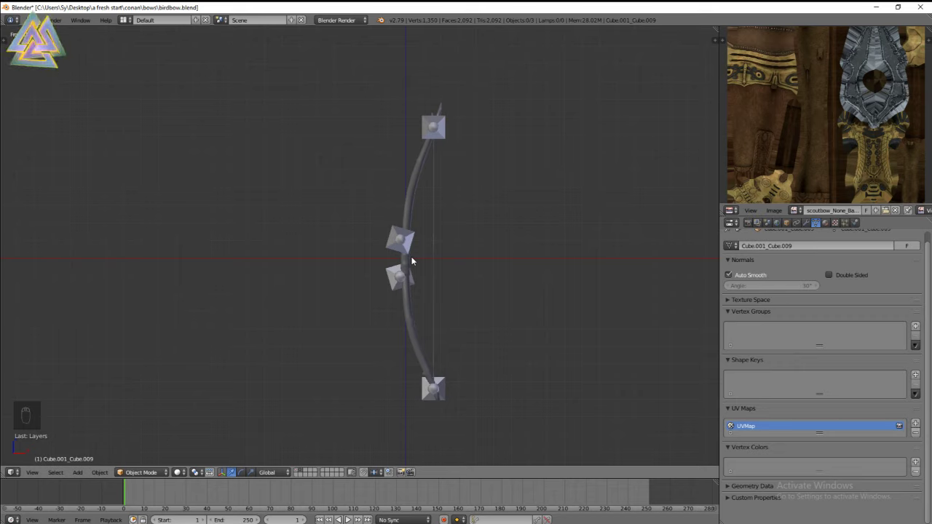
{"action": "scroll", "coordinate": [411, 261], "scroll_direction": "up", "scroll_amount": 2}
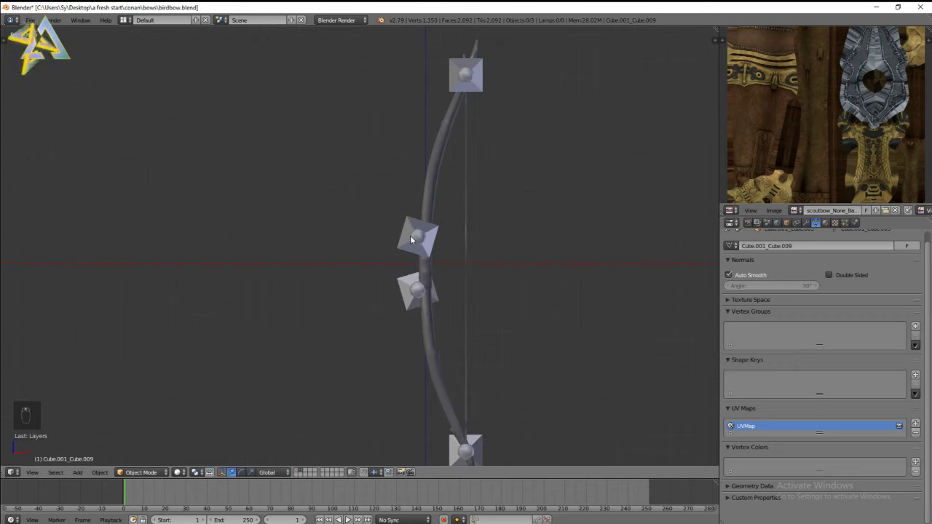
{"action": "right_click", "coordinate": [410, 235]}
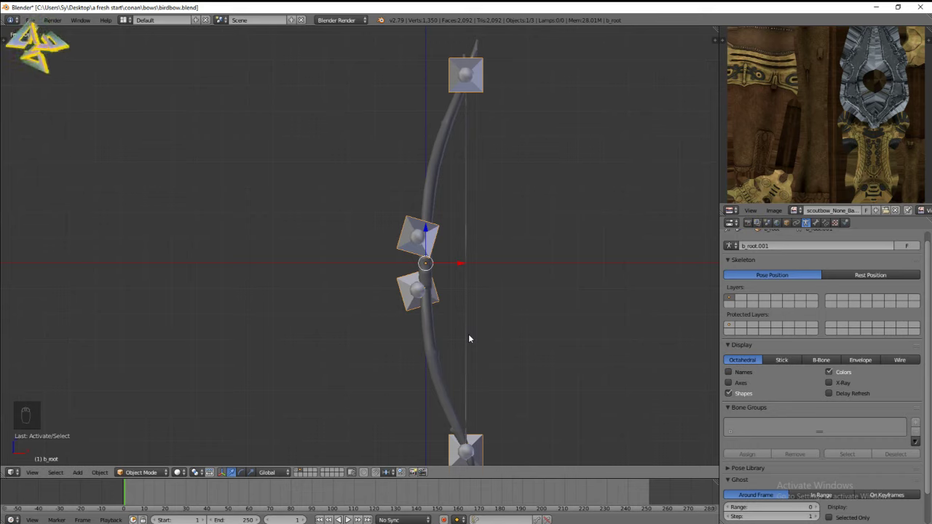
{"action": "left_click", "coordinate": [141, 473]}
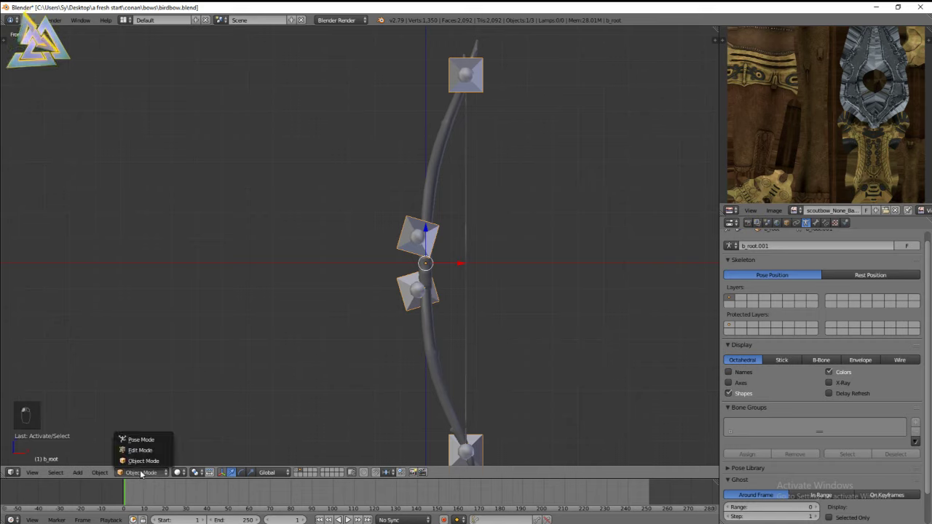
{"action": "left_click", "coordinate": [142, 440]}
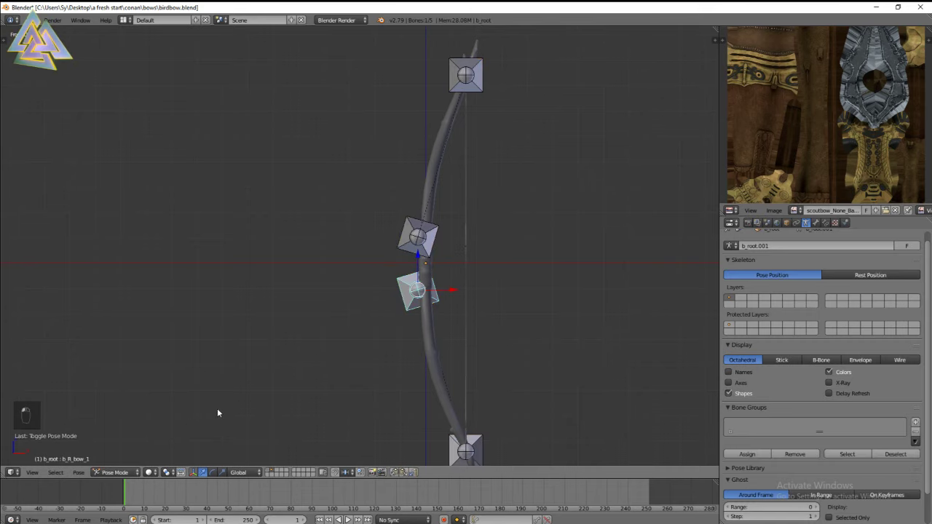
Select the upper limb bone b_L_bow_1 and the mid-string bone b_string in turn to identify them
{"action": "right_click", "coordinate": [408, 240]}
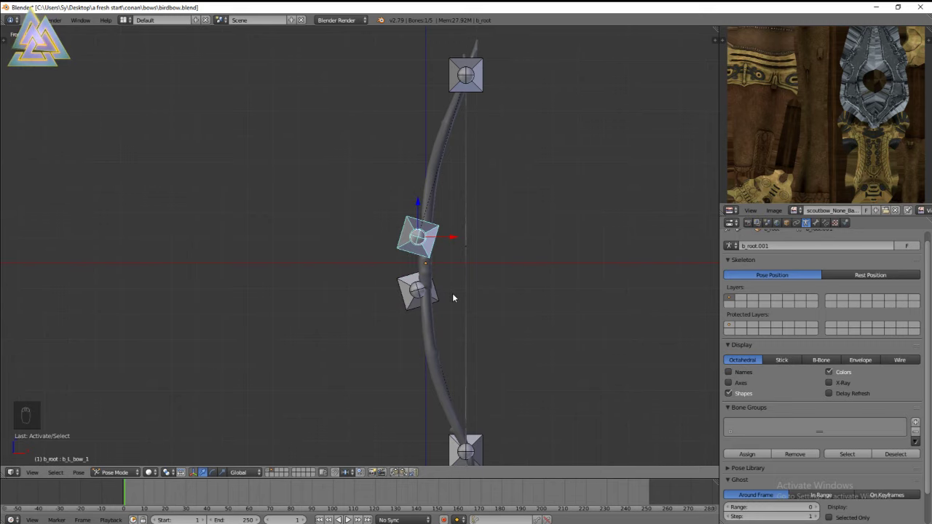
{"action": "scroll", "coordinate": [452, 296], "scroll_direction": "down", "scroll_amount": 1, "text": "shift"}
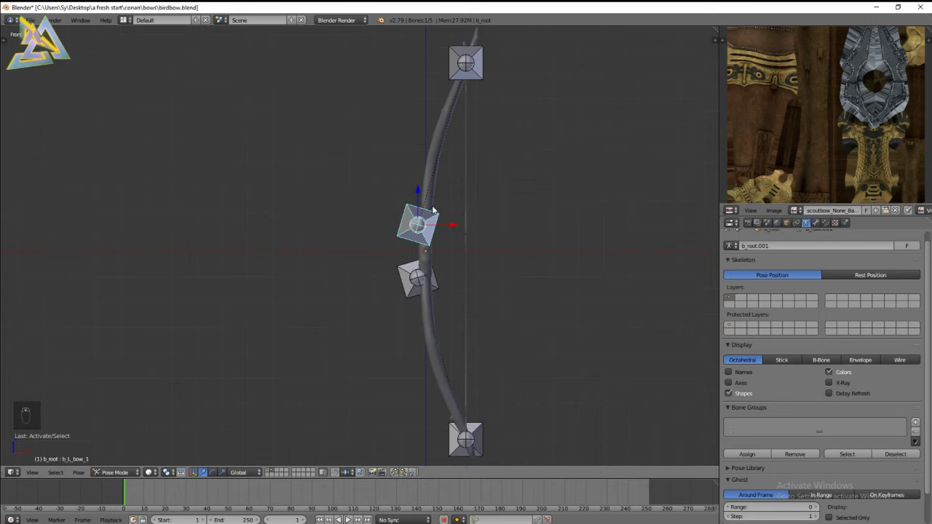
{"action": "right_click", "coordinate": [466, 234]}
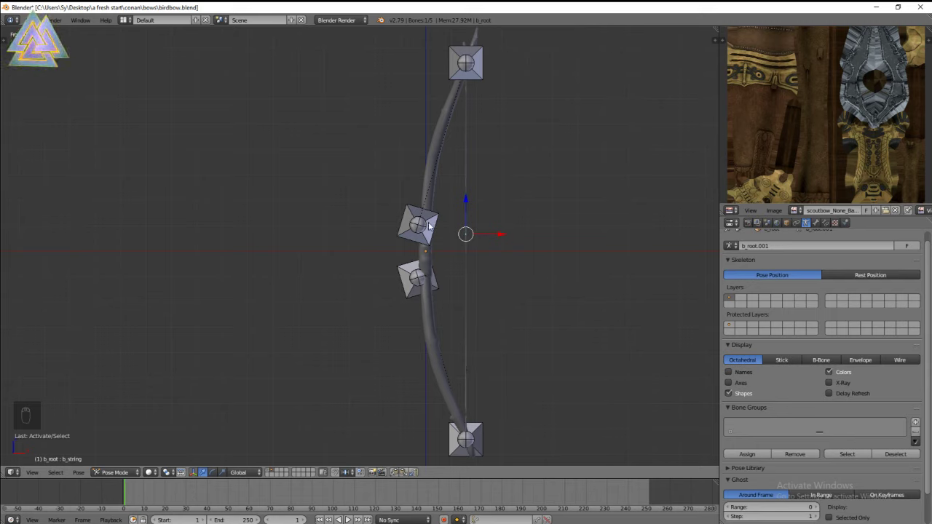
Test-rotate the string-end bones b_L_string and b_R_string to swing both string halves away from the bow
{"action": "right_click", "coordinate": [477, 76]}
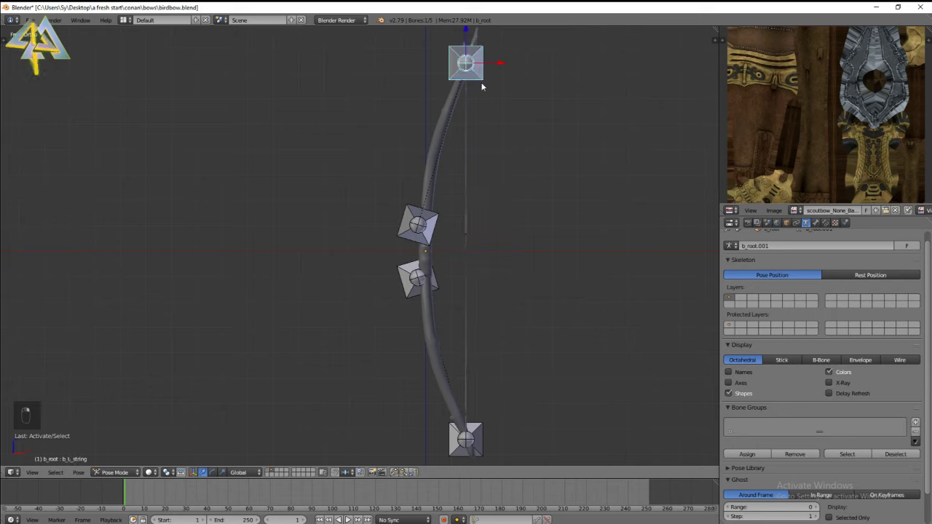
{"action": "scroll", "coordinate": [507, 198], "scroll_direction": "up", "scroll_amount": 1, "text": "shift"}
{"action": "scroll", "coordinate": [508, 198], "scroll_direction": "down", "scroll_amount": 1}
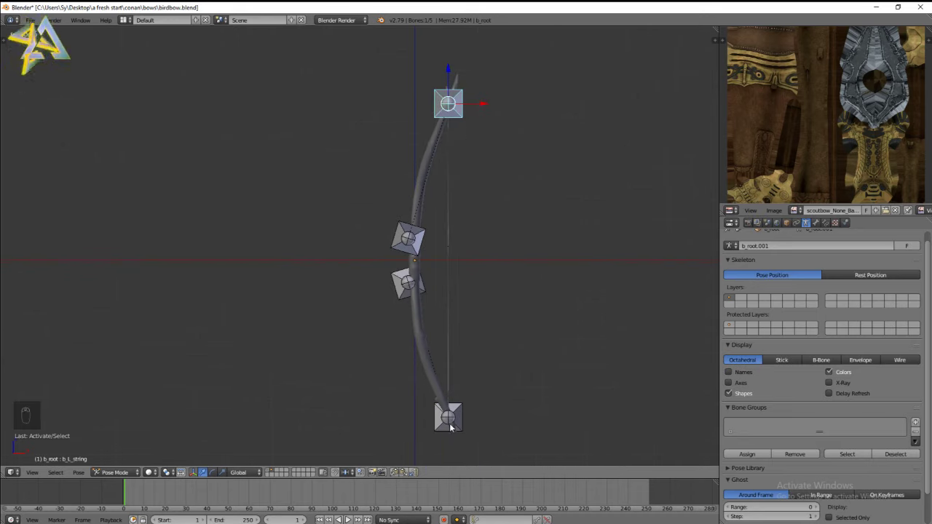
{"action": "key", "text": "r"}
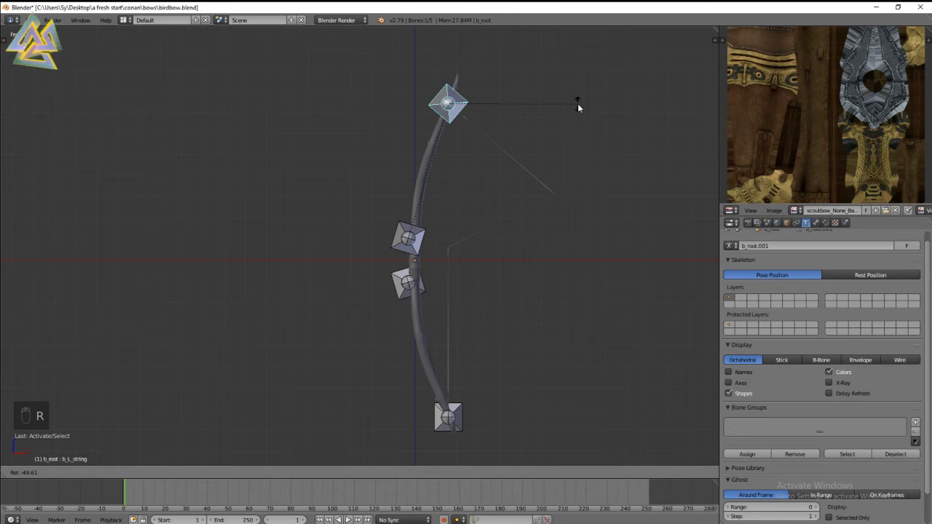
{"action": "left_click", "coordinate": [557, 197]}
{"action": "right_click", "coordinate": [464, 415]}
{"action": "key", "text": "r"}
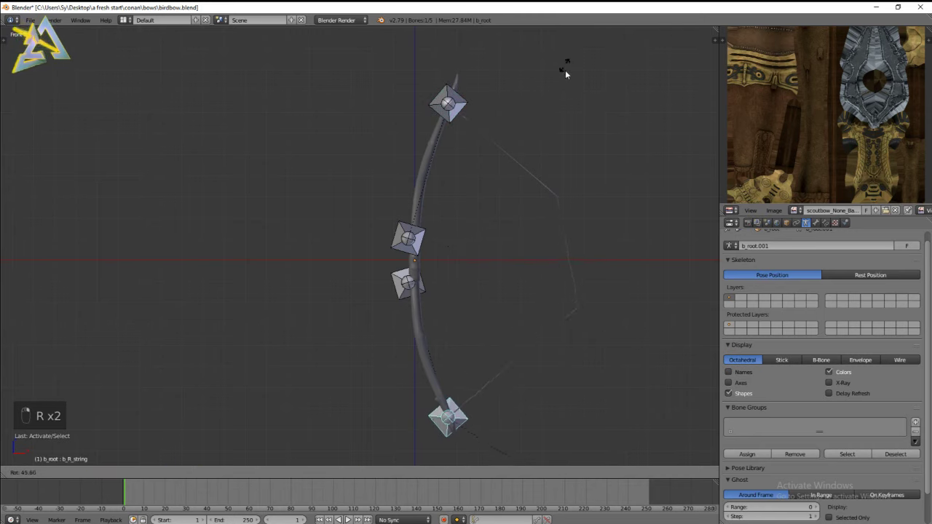
{"action": "left_click", "coordinate": [566, 87]}
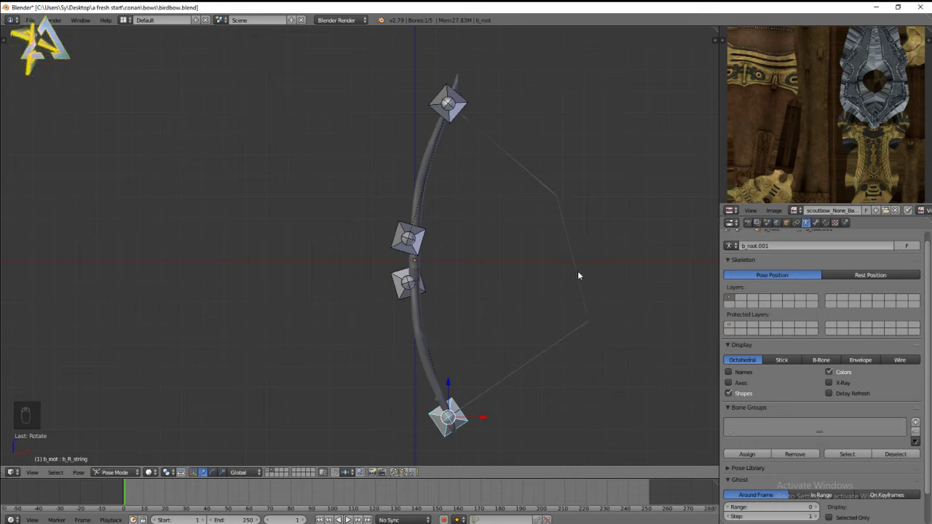
Test-rotate the limb bones b_R_bow_1 and b_L_bow_1, and examine how the grip of the simple wood bow mesh behaves between them
{"action": "right_click", "coordinate": [399, 287]}
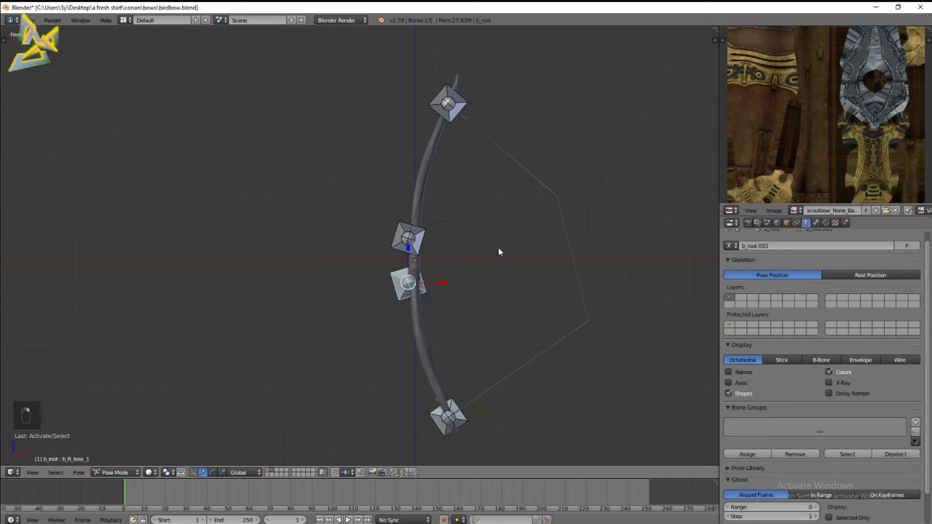
{"action": "key", "text": "r"}
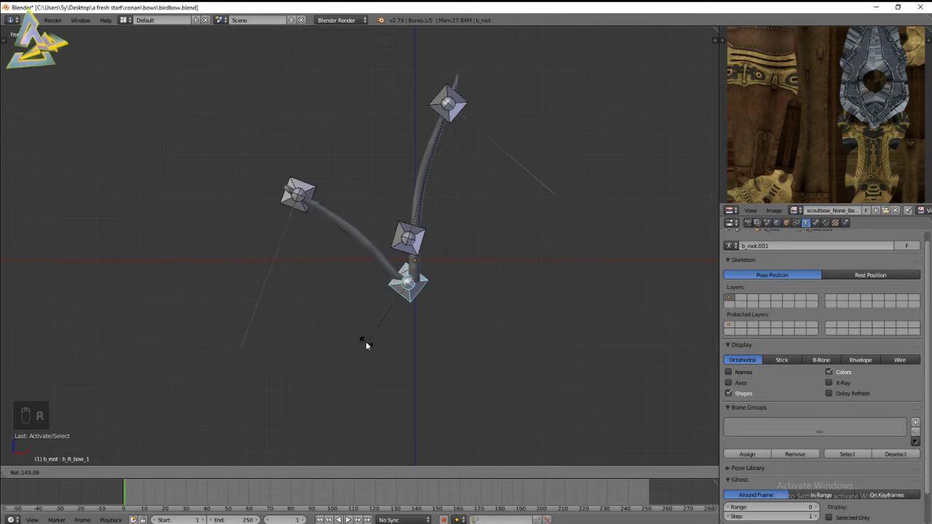
{"action": "left_click", "coordinate": [447, 314]}
{"action": "right_click", "coordinate": [425, 236]}
{"action": "key", "text": "r"}
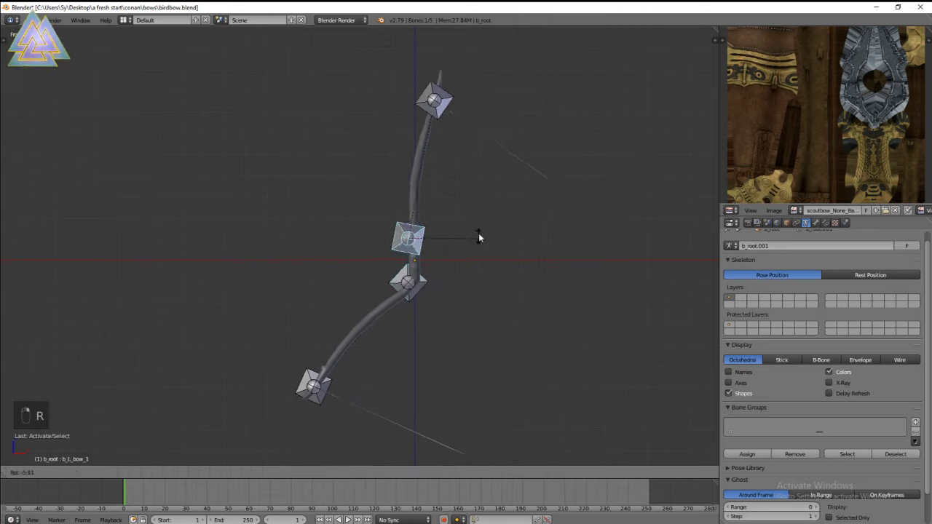
{"action": "left_click", "coordinate": [473, 376]}
{"action": "key", "text": "KP_Decimal"}
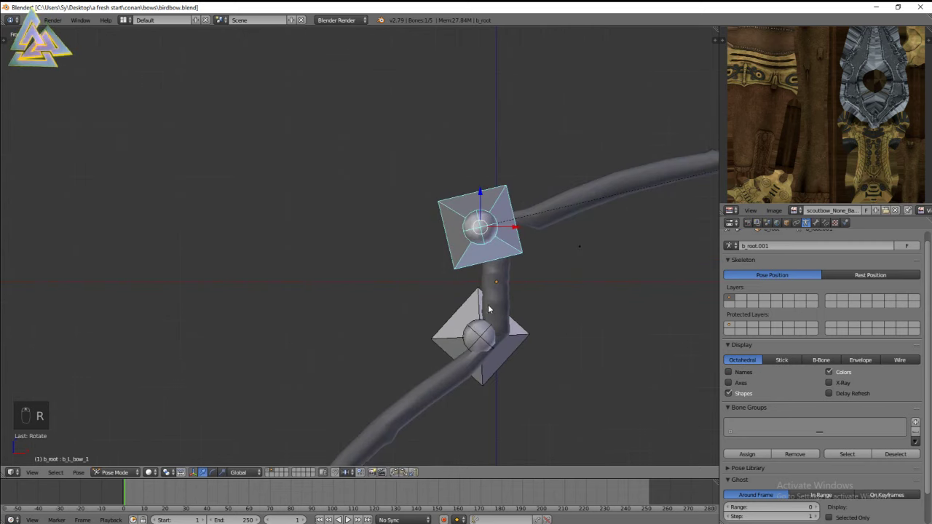
{"action": "right_click", "coordinate": [499, 291]}
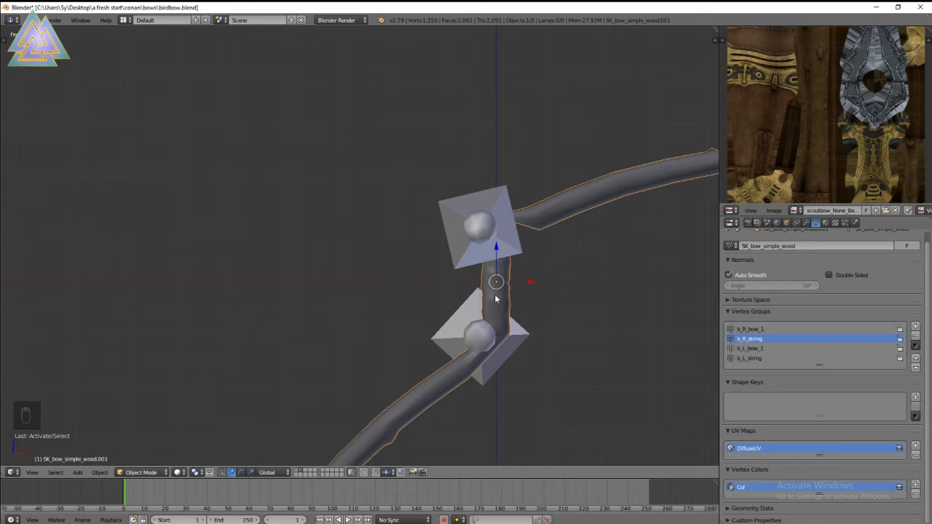
{"action": "scroll", "coordinate": [490, 297], "scroll_direction": "down", "scroll_amount": 6}
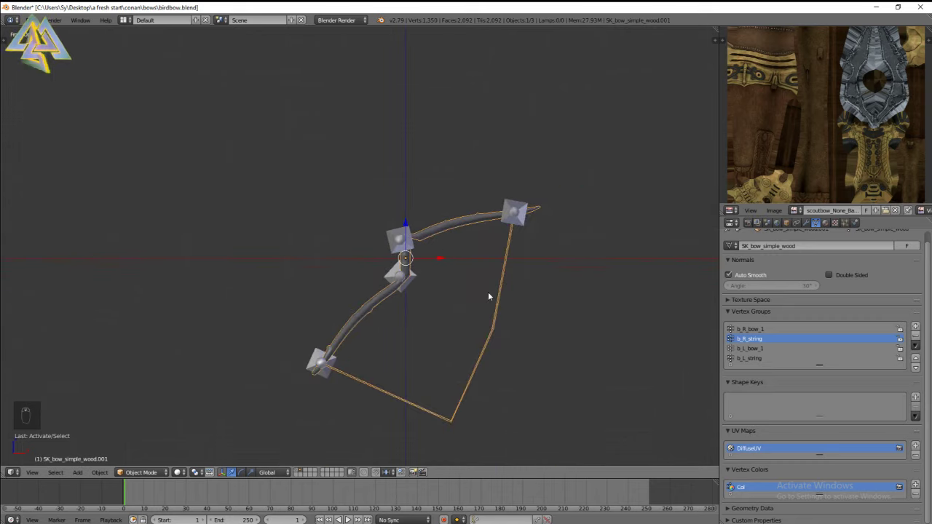
Clear the pose rotation of all bones in the b_root armature
{"action": "key", "text": "a"}
{"action": "key", "text": "a"}
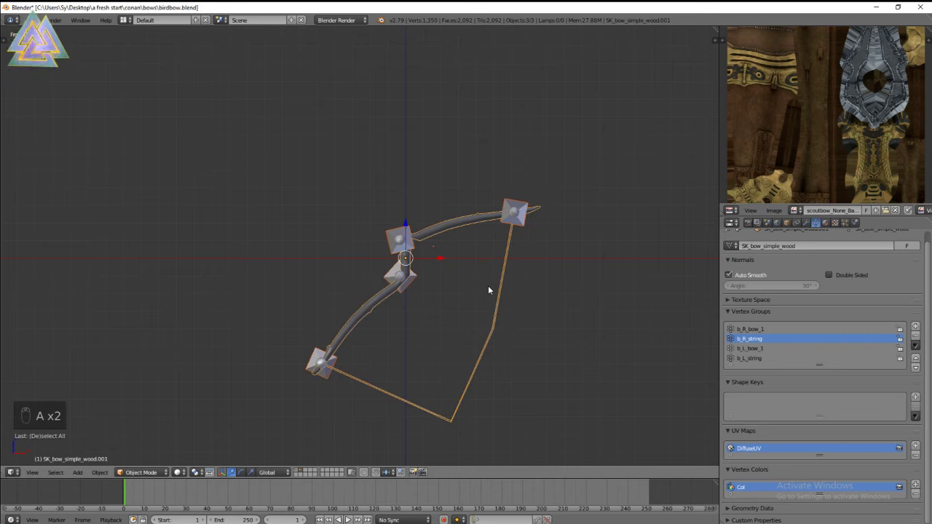
{"action": "key", "text": "alt+r"}
{"action": "right_click", "coordinate": [397, 241]}
{"action": "key", "text": "a"}
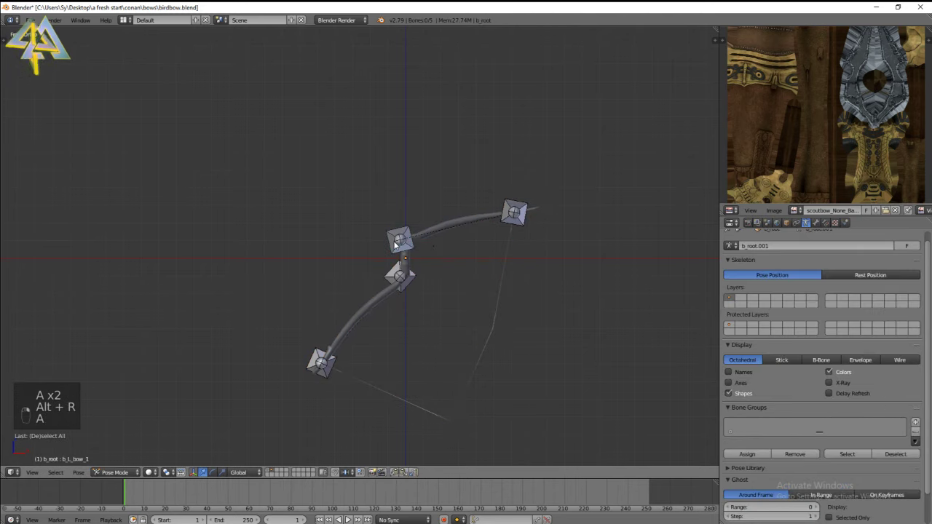
{"action": "key", "text": "a"}
{"action": "key", "text": "alt+r"}
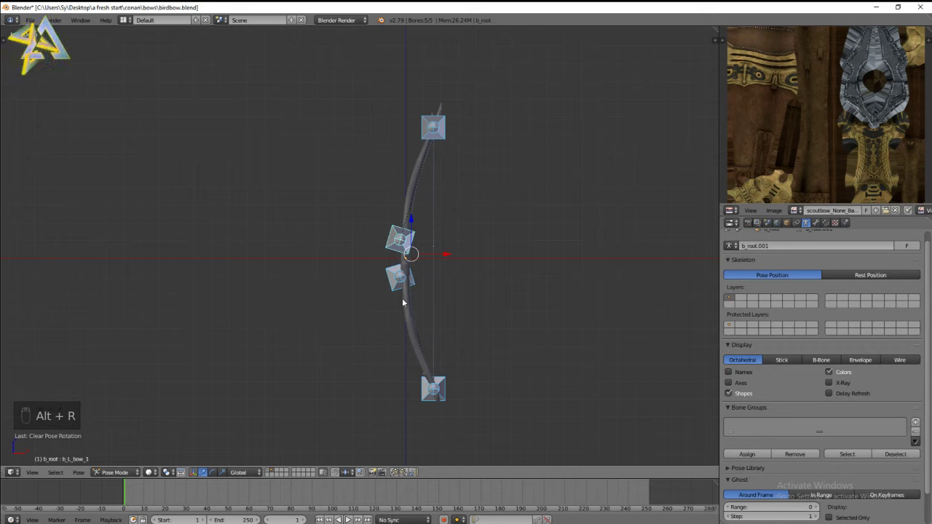
Hide the simple wood reference bow mesh and show the first layer with the custom bow alongside the armature
{"action": "right_click", "coordinate": [415, 333]}
{"action": "key", "text": "h"}
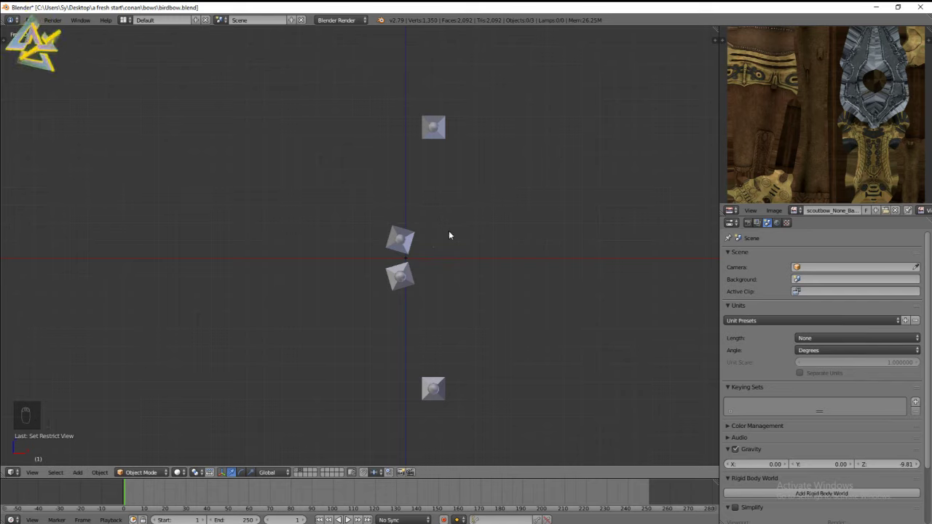
{"action": "key", "text": "shift+1"}
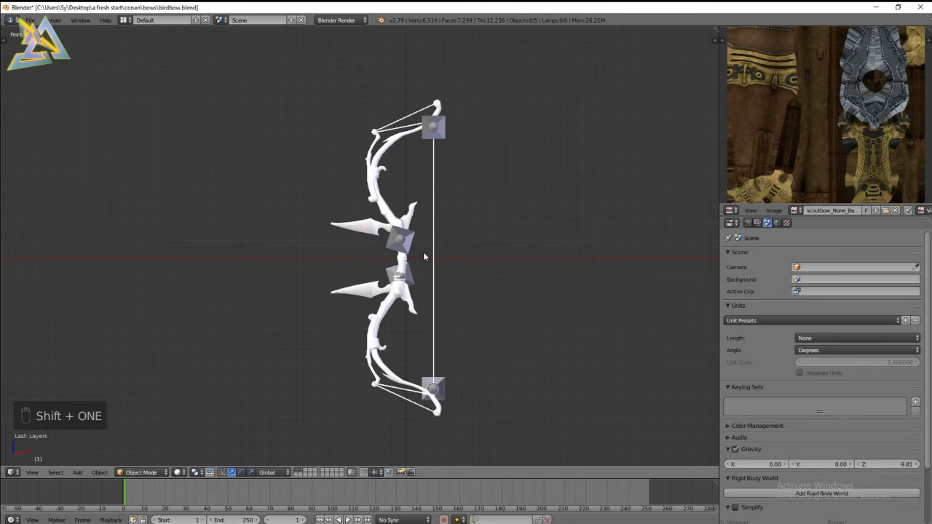
Examine in wireframe and solid shading how the custom bow's string end, limbs and grip line up with the armature bones
{"action": "scroll", "coordinate": [411, 220], "scroll_direction": "up", "scroll_amount": 2}
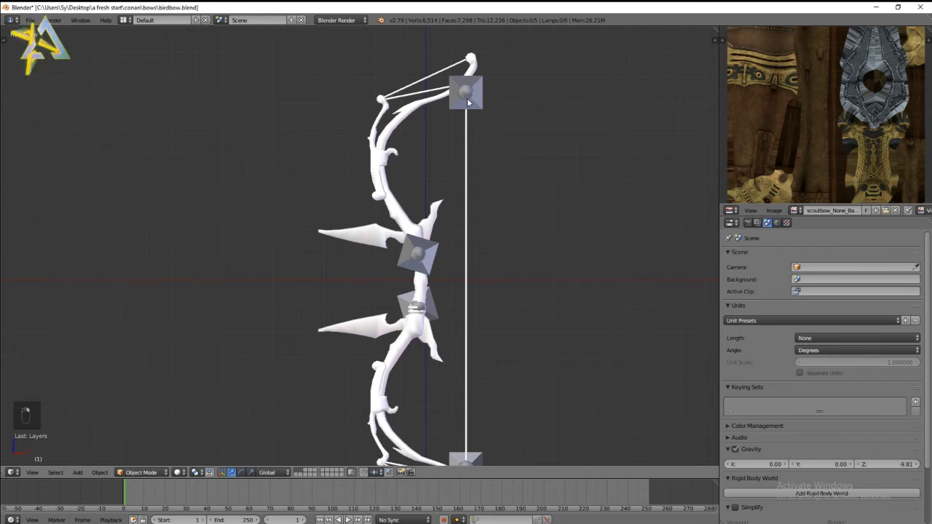
{"action": "scroll", "coordinate": [470, 109], "scroll_direction": "up", "scroll_amount": 4}
{"action": "key", "text": "z"}
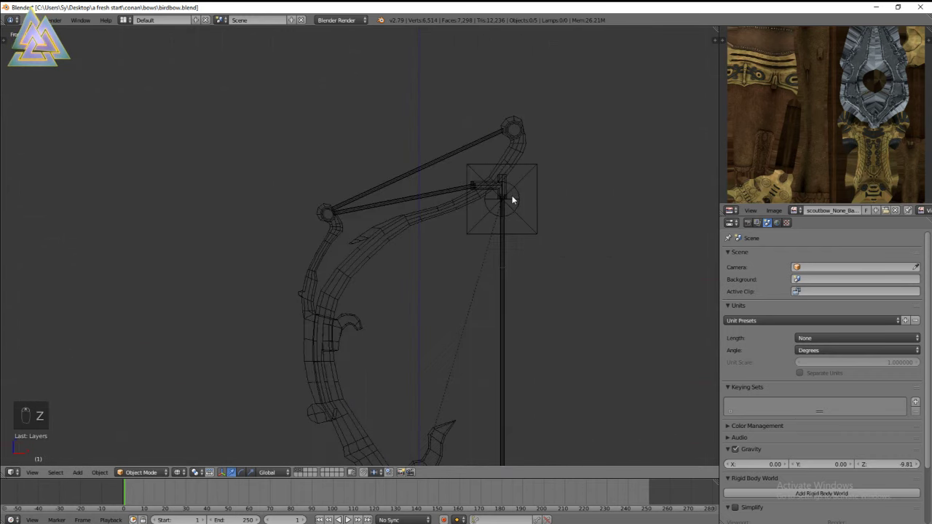
{"action": "scroll", "coordinate": [509, 193], "scroll_direction": "up", "scroll_amount": 5, "text": "ctrl"}
{"action": "scroll", "coordinate": [478, 223], "scroll_direction": "up", "scroll_amount": 5, "text": "shift"}
{"action": "scroll", "coordinate": [495, 269], "scroll_direction": "up", "scroll_amount": 7}
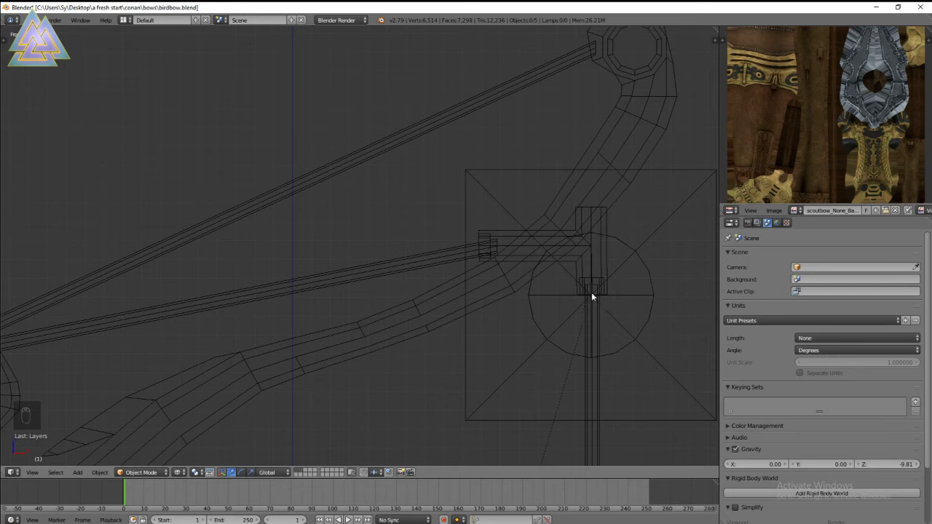
{"action": "scroll", "coordinate": [598, 252], "scroll_direction": "down", "scroll_amount": 2}
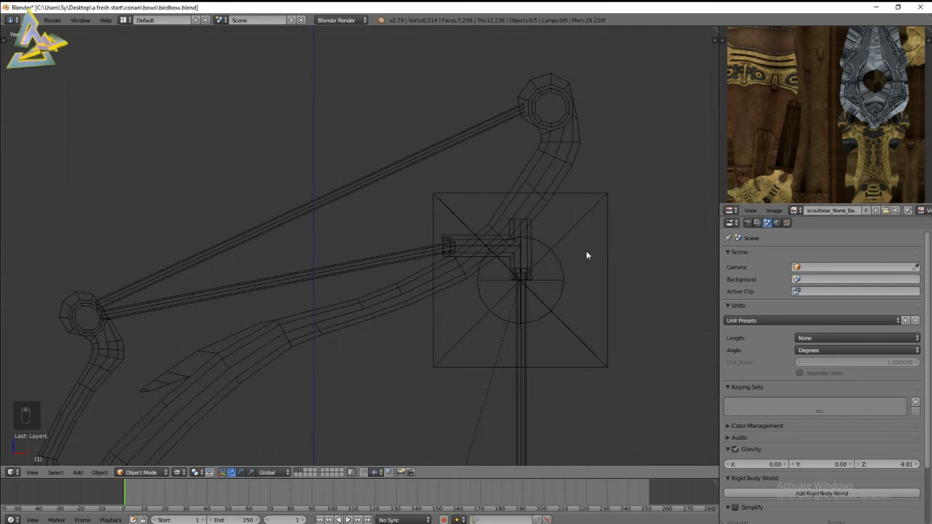
{"action": "scroll", "coordinate": [522, 280], "scroll_direction": "down", "scroll_amount": 2}
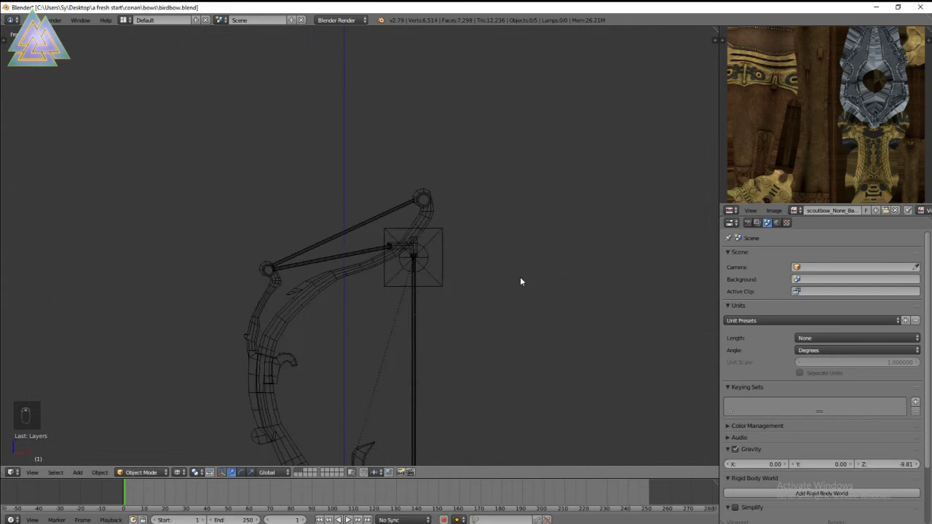
{"action": "mouse_move", "coordinate": [520, 282]}
{"action": "middle_mouse_down"}
{"action": "mouse_move", "coordinate": [410, 243]}
{"action": "mouse_move", "coordinate": [454, 182]}
{"action": "middle_mouse_up"}
{"action": "key", "text": "z"}
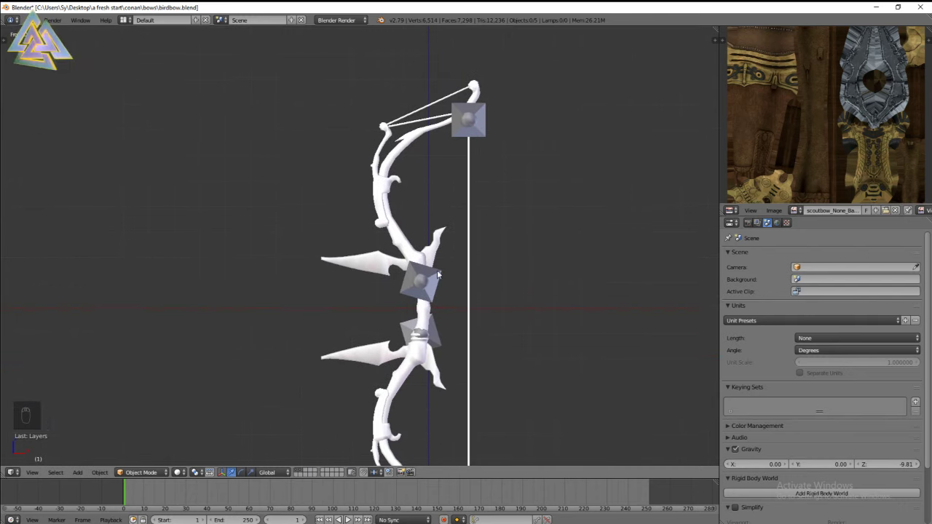
{"action": "key", "text": "z"}
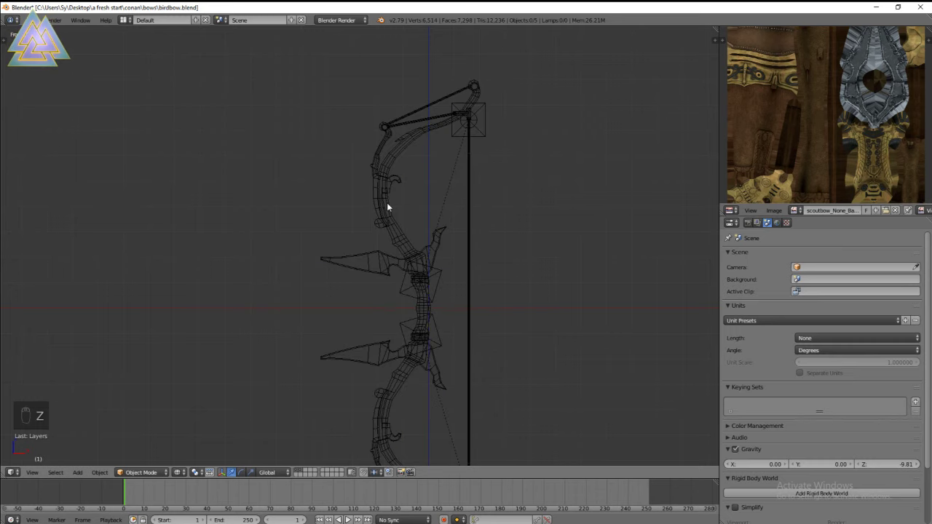
Parent the custom bow mesh to the b_root armature using armature deform with empty groups
{"action": "right_click", "coordinate": [387, 210]}
{"action": "right_click", "coordinate": [440, 281]}
{"action": "right_click", "coordinate": [411, 255]}
{"action": "right_click", "coordinate": [435, 277], "text": "shift"}
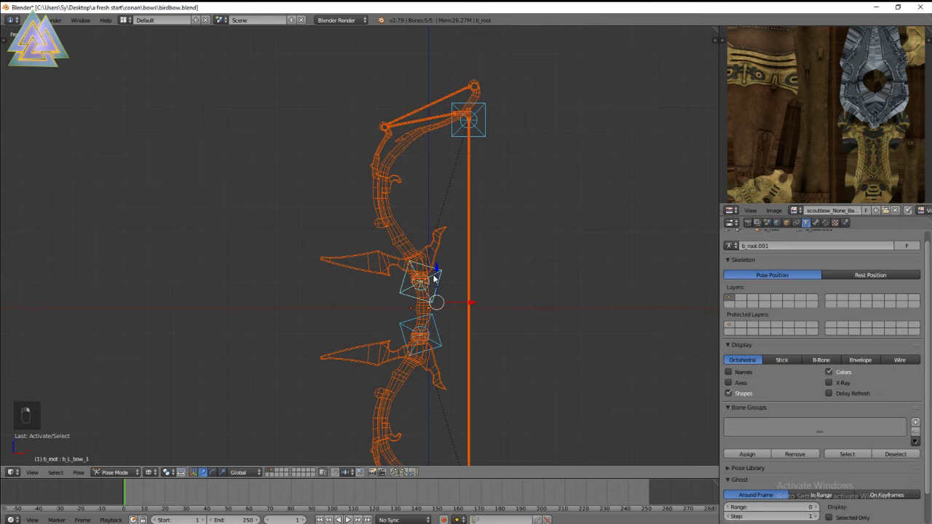
{"action": "key", "text": "ctrl+p"}
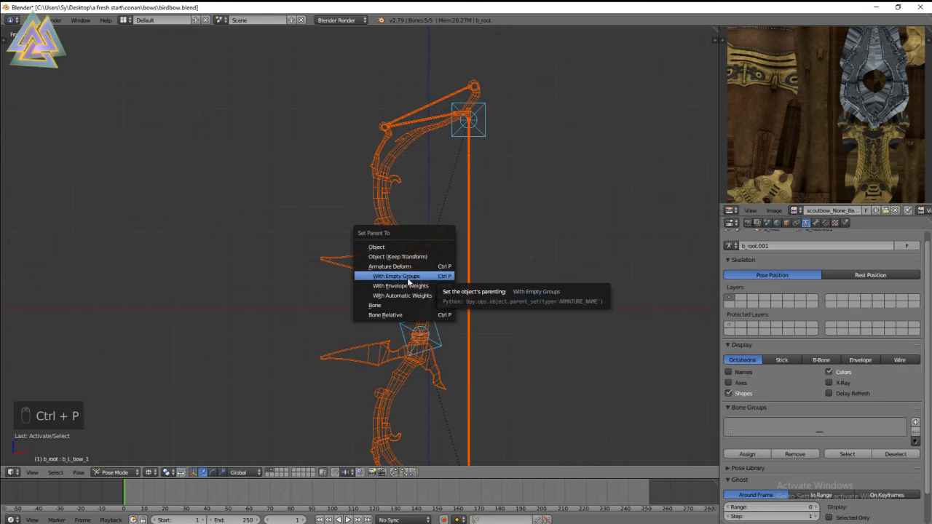
{"action": "left_click", "coordinate": [407, 277]}
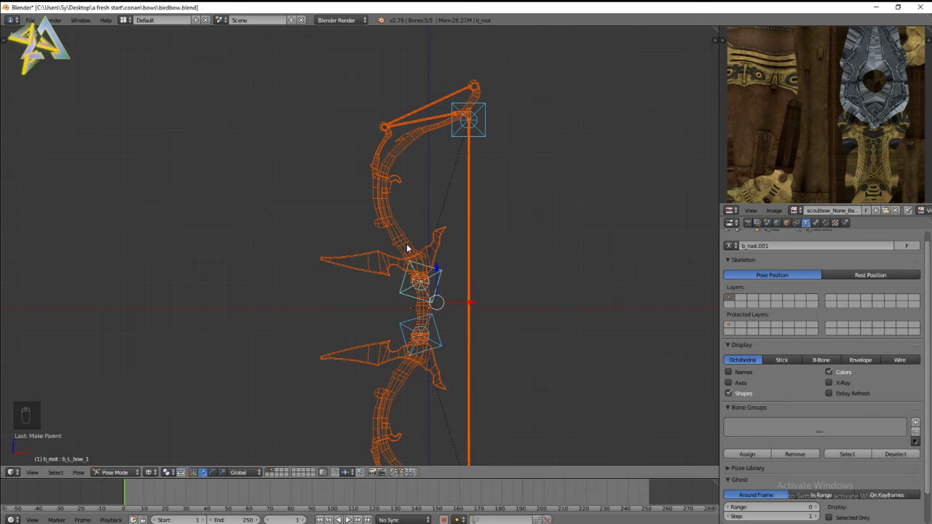
Remove the b_string vertex group from the custom bow mesh
{"action": "right_click", "coordinate": [456, 195]}
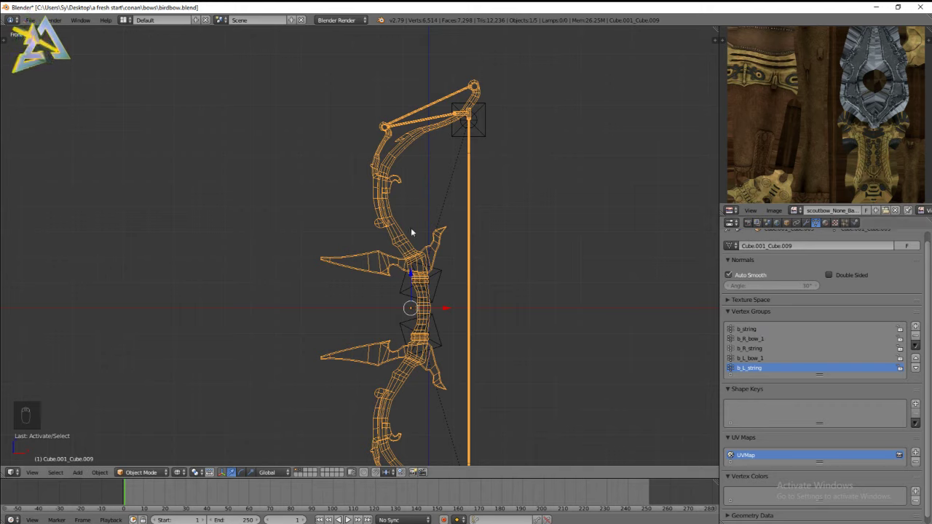
{"action": "left_click", "coordinate": [744, 330]}
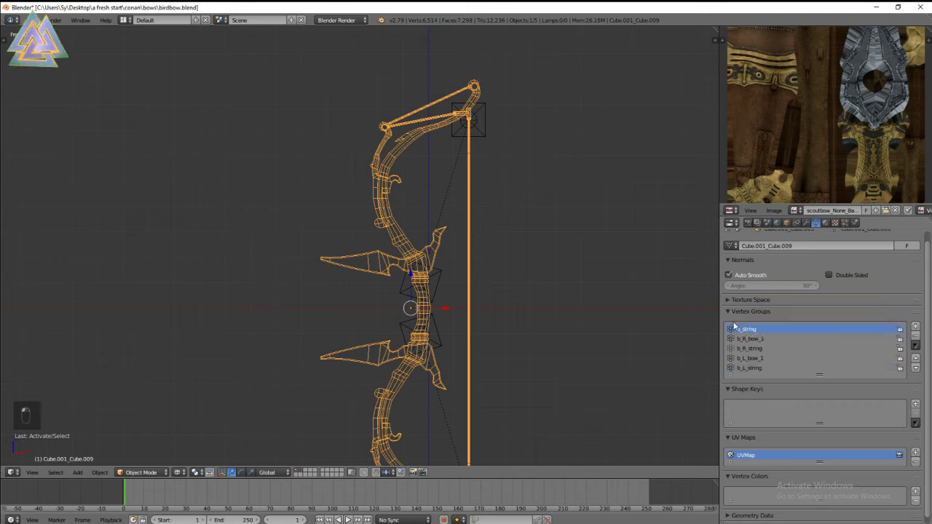
{"action": "left_click", "coordinate": [918, 340]}
Isolate the whole vertical bowstring in Edit Mode by selecting its linked geometry and hiding everything else
{"action": "scroll", "coordinate": [510, 262], "scroll_direction": "down", "scroll_amount": 3, "text": "shift"}
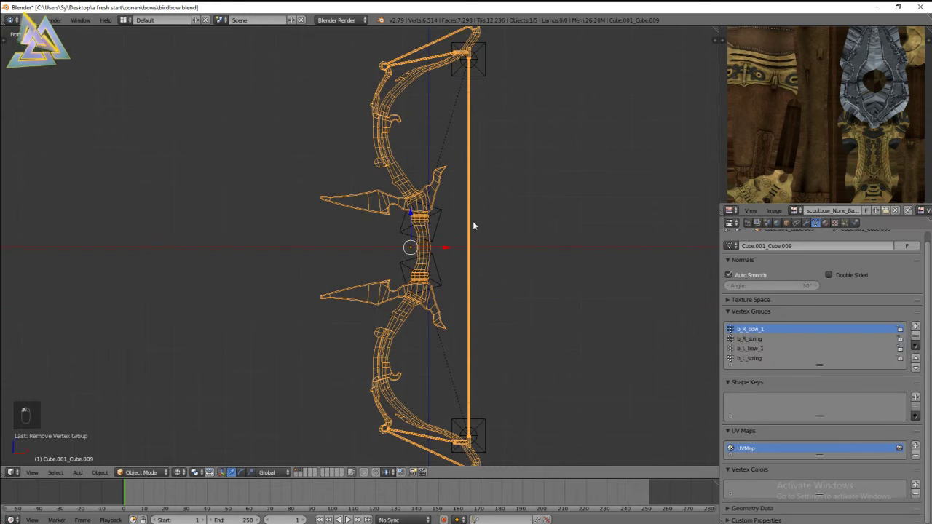
{"action": "key", "text": "Tab"}
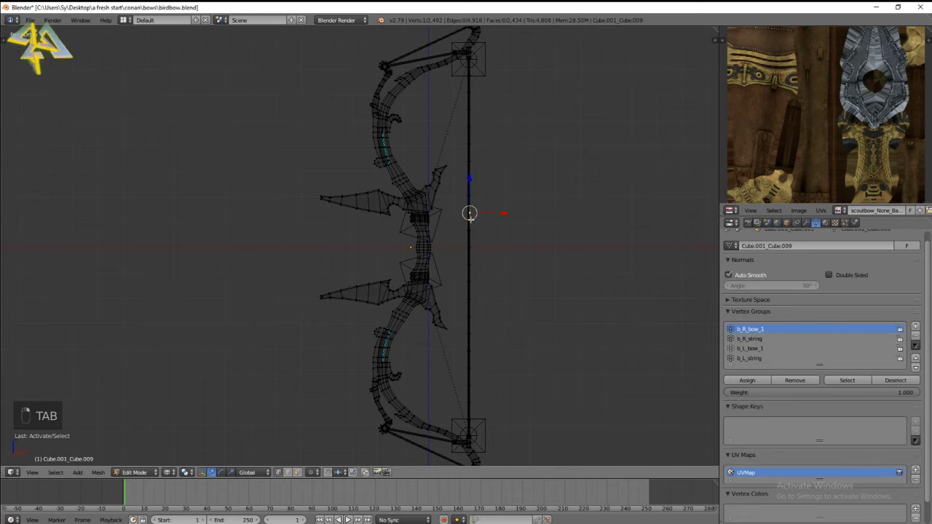
{"action": "key", "text": "ctrl+l"}
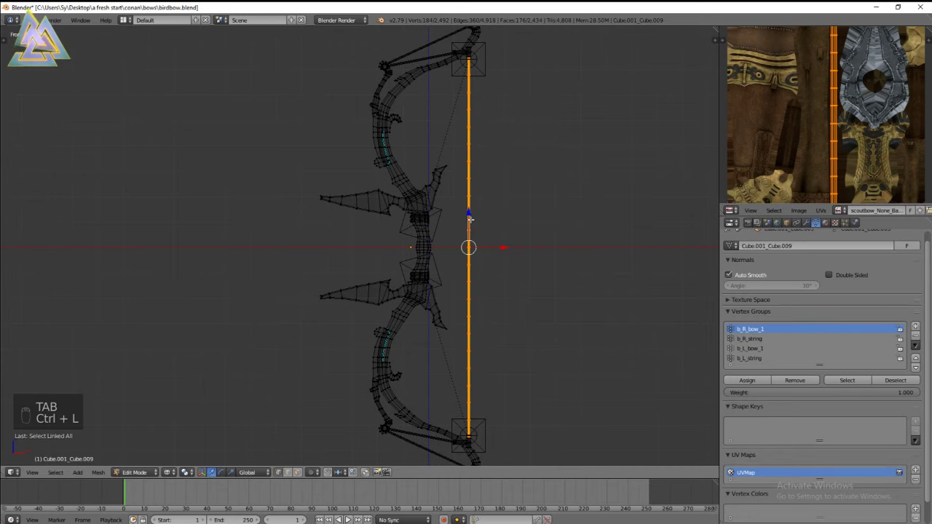
{"action": "key", "text": "shift+h"}
{"action": "middle_click_drag", "start_coordinate": [468, 246], "coordinate": [468, 292], "text": "shift"}
{"action": "scroll", "coordinate": [469, 270], "scroll_direction": "up", "scroll_amount": 2}
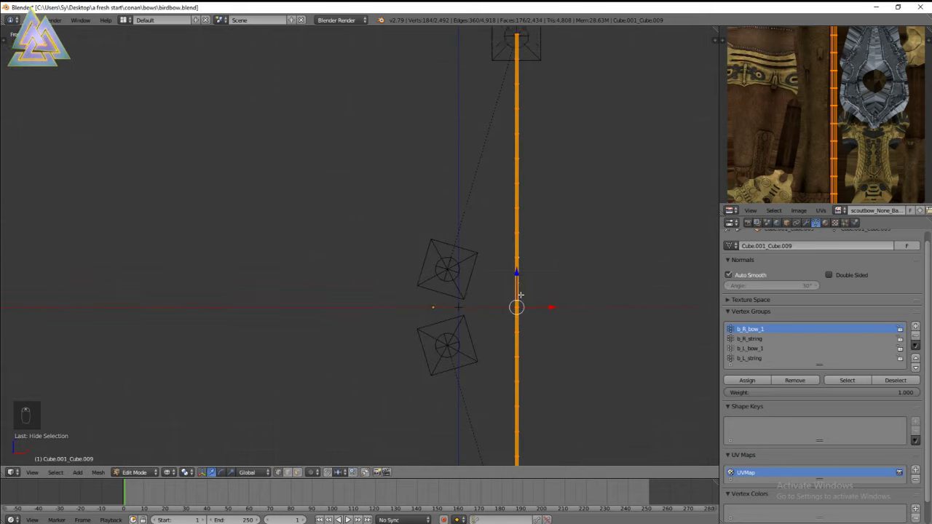
{"action": "scroll", "coordinate": [469, 292], "scroll_direction": "up", "scroll_amount": 2}
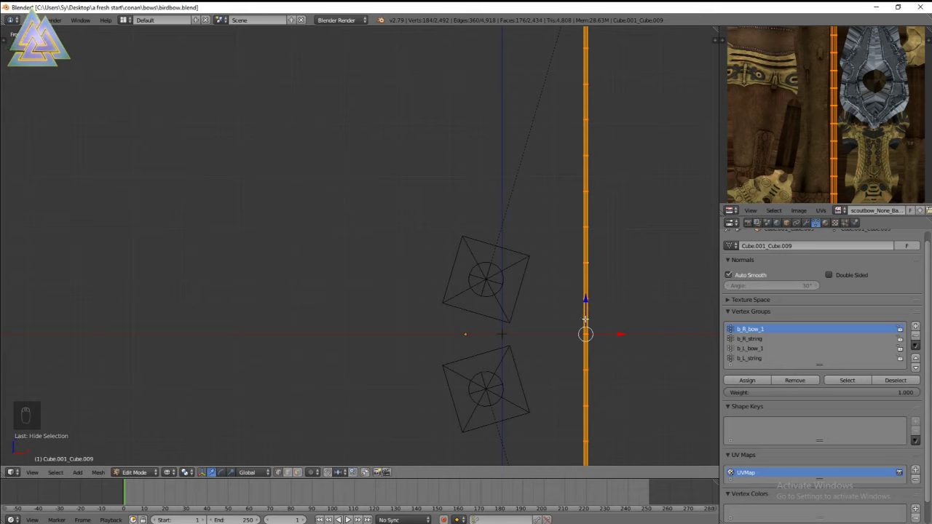
{"action": "scroll", "coordinate": [583, 321], "scroll_direction": "down", "scroll_amount": 4}
{"action": "scroll", "coordinate": [491, 301], "scroll_direction": "up", "scroll_amount": 1, "text": "shift"}
Select the upper half of the bowstring in wireframe and assign it to the b_L_string vertex group at weight 1.000
{"action": "key", "text": "a"}
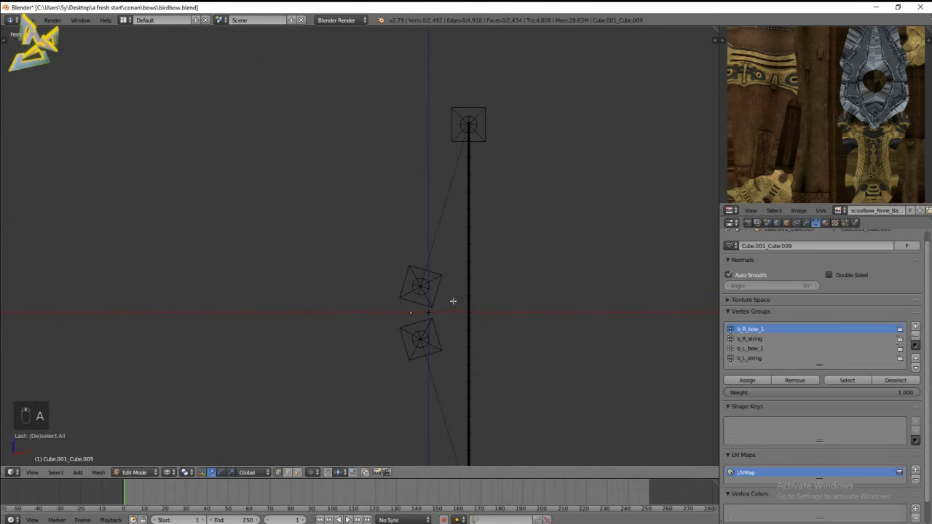
{"action": "key", "text": "b"}
{"action": "left_click_drag", "start_coordinate": [453, 304], "coordinate": [496, 72]}
{"action": "key", "text": "z"}
{"action": "key", "text": "z"}
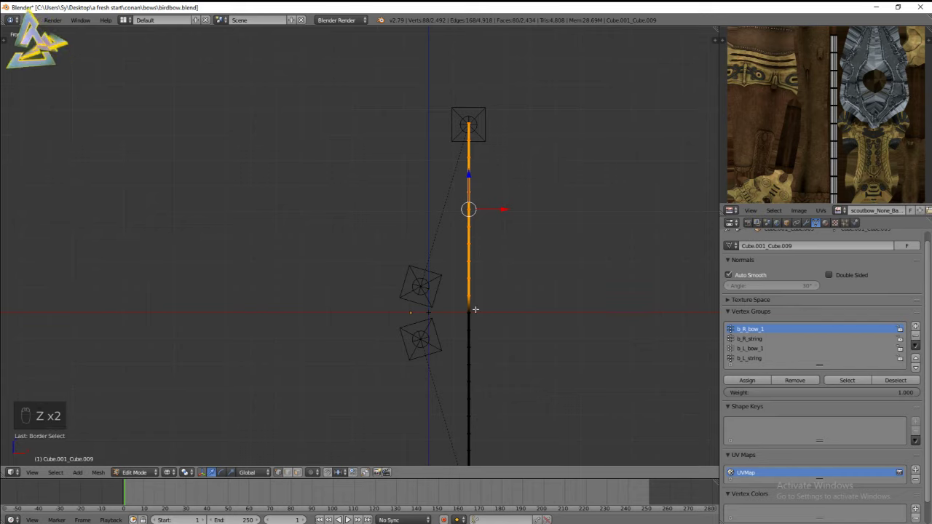
{"action": "left_click", "coordinate": [757, 359]}
{"action": "left_click", "coordinate": [748, 380]}
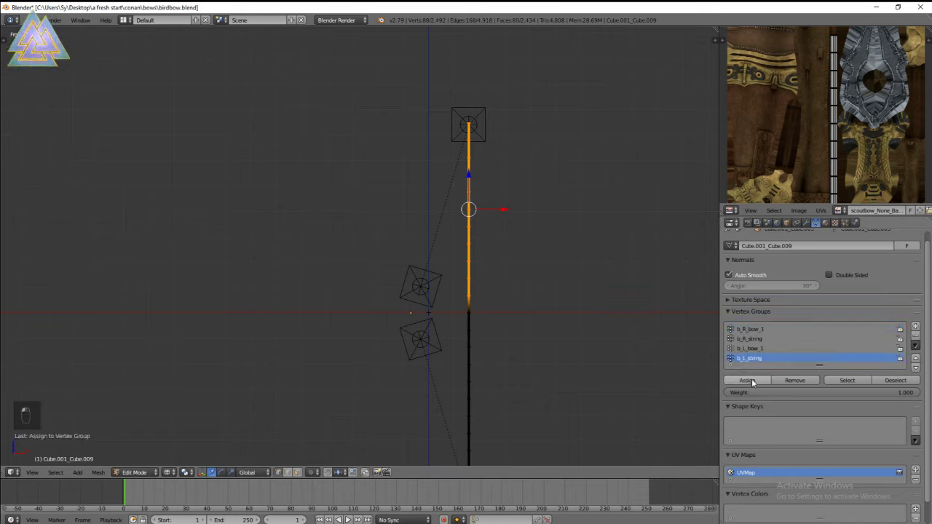
Invert the selection to the lower half of the bowstring and assign it to the b_R_string vertex group
{"action": "scroll", "coordinate": [474, 240], "scroll_direction": "down", "scroll_amount": 6, "text": "shift"}
{"action": "key", "text": "ctrl+i"}
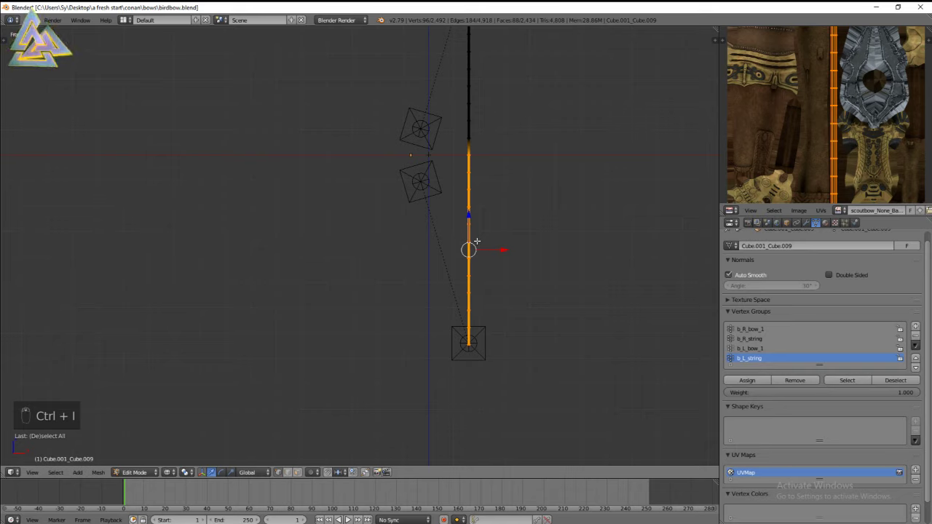
{"action": "left_click", "coordinate": [750, 338]}
{"action": "left_click", "coordinate": [759, 381]}
Deselect the bowstring, reveal the hidden bow geometry and isolate the bow body by hiding the string
{"action": "scroll", "coordinate": [550, 306], "scroll_direction": "up", "scroll_amount": 4, "text": "shift"}
{"action": "scroll", "coordinate": [546, 297], "scroll_direction": "up", "scroll_amount": 1}
{"action": "scroll", "coordinate": [536, 284], "scroll_direction": "up", "scroll_amount": 1}
{"action": "scroll", "coordinate": [520, 263], "scroll_direction": "down", "scroll_amount": 3}
{"action": "key", "text": "a"}
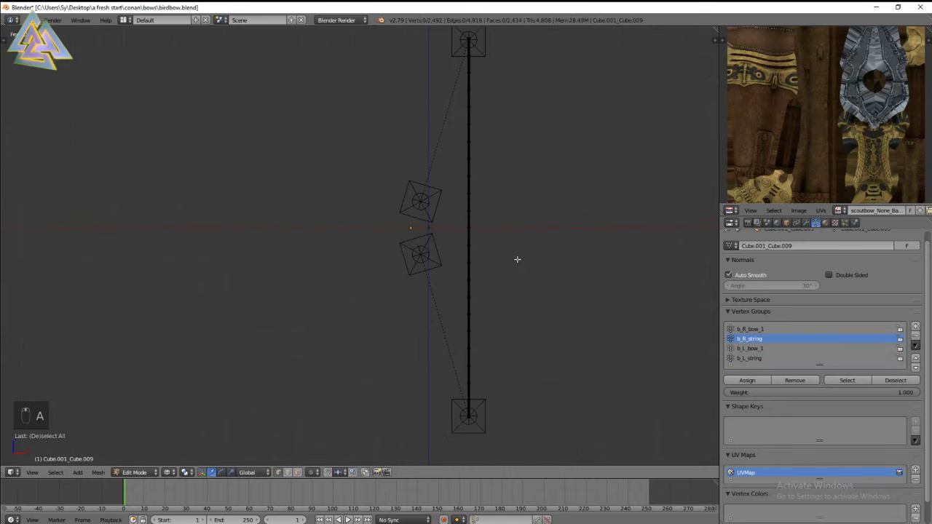
{"action": "key", "text": "alt+h"}
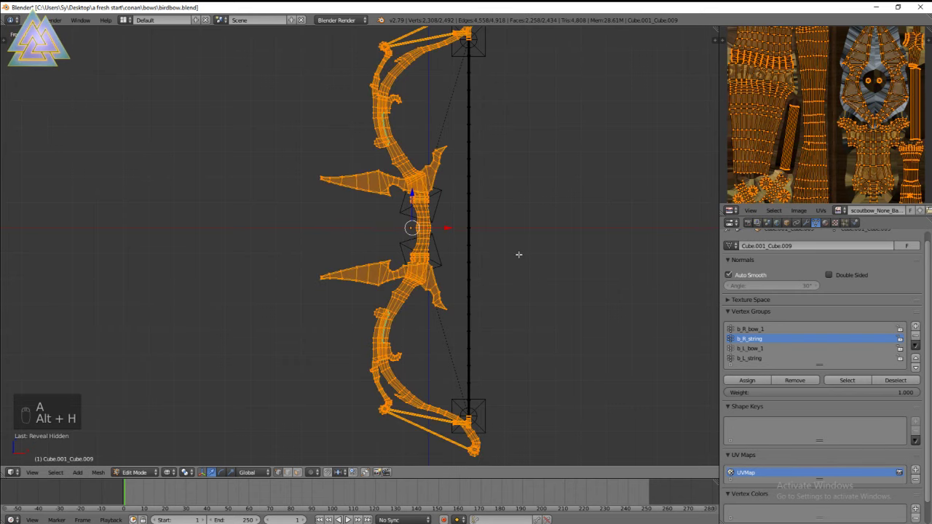
{"action": "key", "text": "shift+h"}
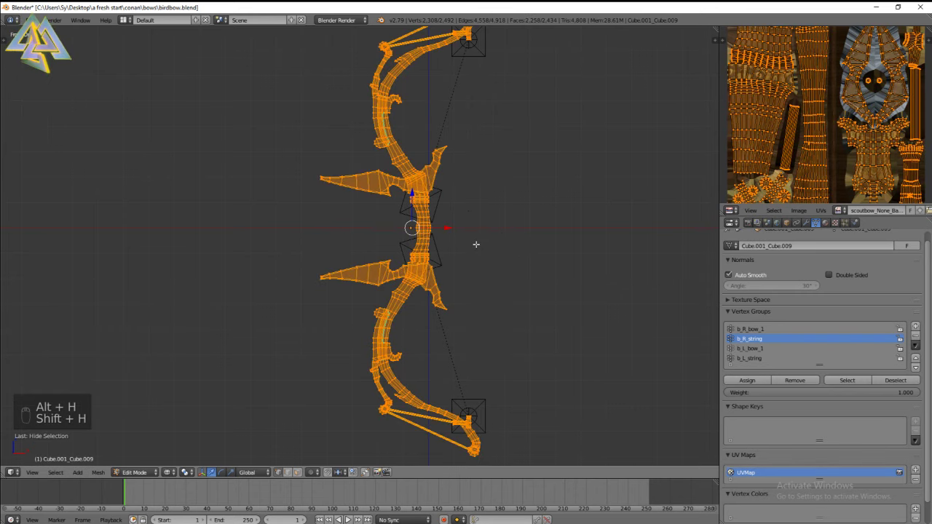
Examine where the grip meets the upper and lower limbs relative to the two limb bones
{"action": "scroll", "coordinate": [473, 233], "scroll_direction": "up", "scroll_amount": 2, "text": "shift"}
{"action": "scroll", "coordinate": [469, 221], "scroll_direction": "up", "scroll_amount": 1, "text": "shift"}
{"action": "scroll", "coordinate": [466, 222], "scroll_direction": "up", "scroll_amount": 1}
{"action": "scroll", "coordinate": [460, 222], "scroll_direction": "up", "scroll_amount": 3, "text": "shift"}
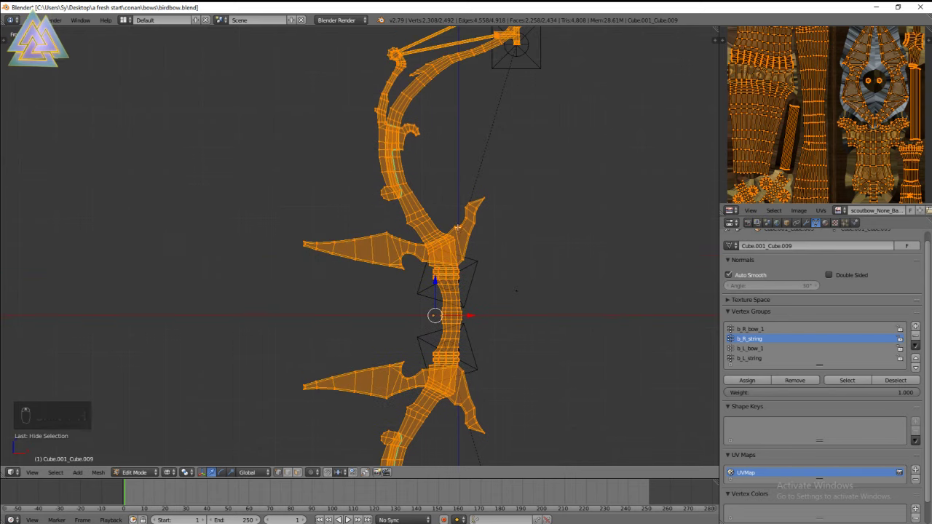
{"action": "scroll", "coordinate": [459, 224], "scroll_direction": "down", "scroll_amount": 2}
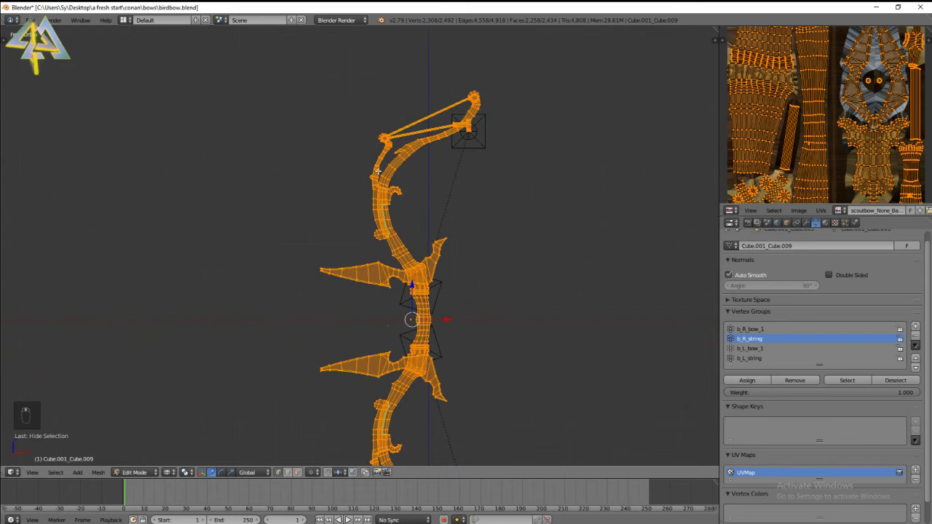
{"action": "scroll", "coordinate": [430, 338], "scroll_direction": "up", "scroll_amount": 4}
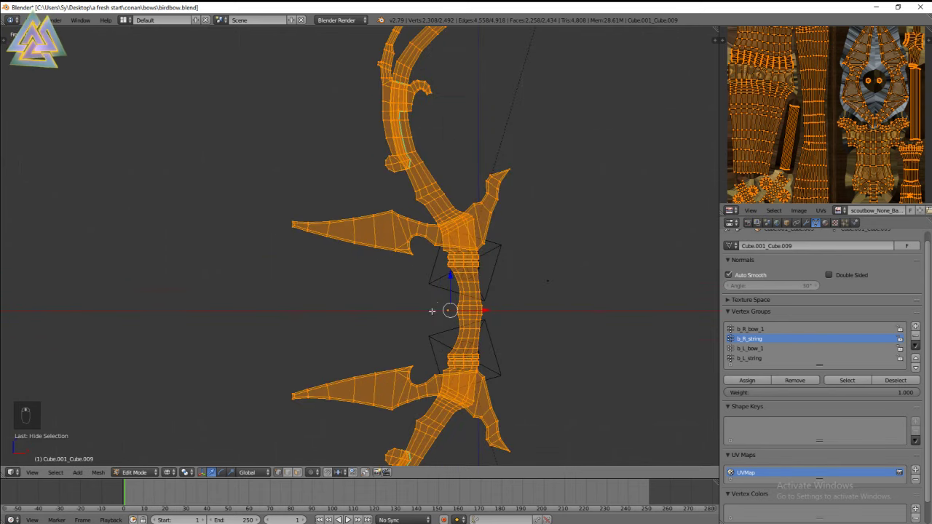
{"action": "scroll", "coordinate": [486, 283], "scroll_direction": "up", "scroll_amount": 2}
{"action": "scroll", "coordinate": [481, 288], "scroll_direction": "right", "scroll_amount": 3, "text": "ctrl"}
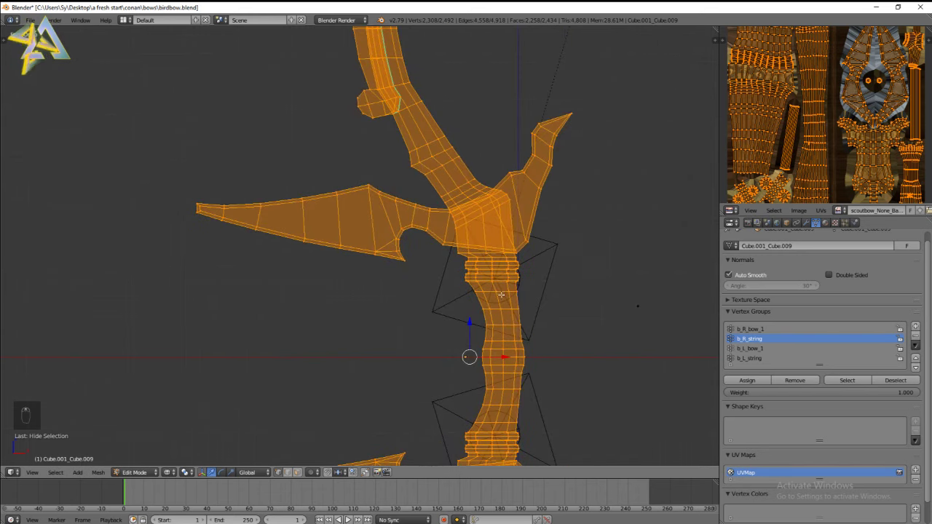
{"action": "scroll", "coordinate": [456, 290], "scroll_direction": "down", "scroll_amount": 3}
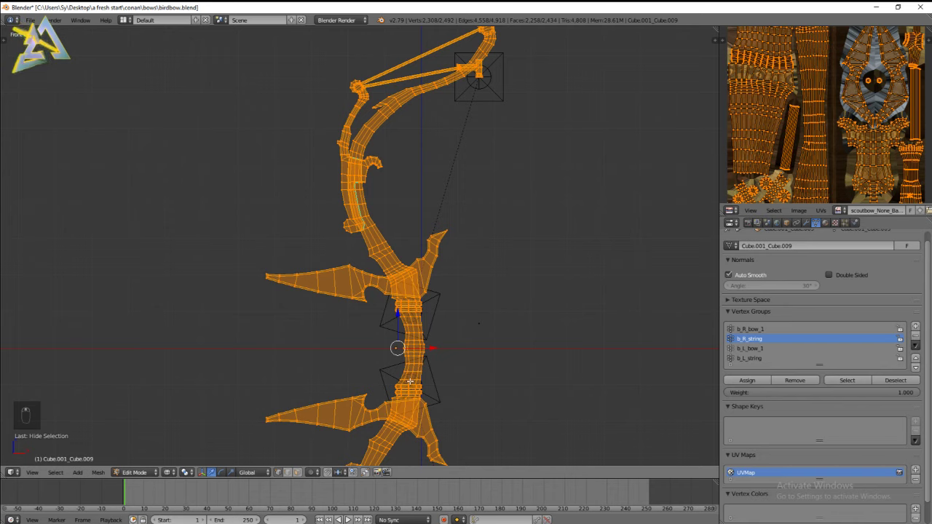
Select all geometry of the upper limb above the grip, including its tip, and assign it to the b_L_bow_1 vertex group
{"action": "key", "text": "a"}
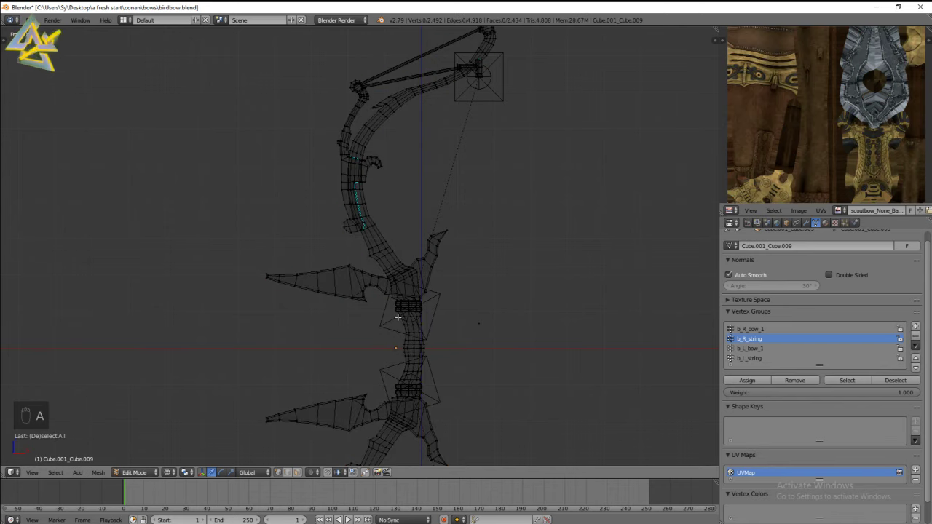
{"action": "key", "text": "b"}
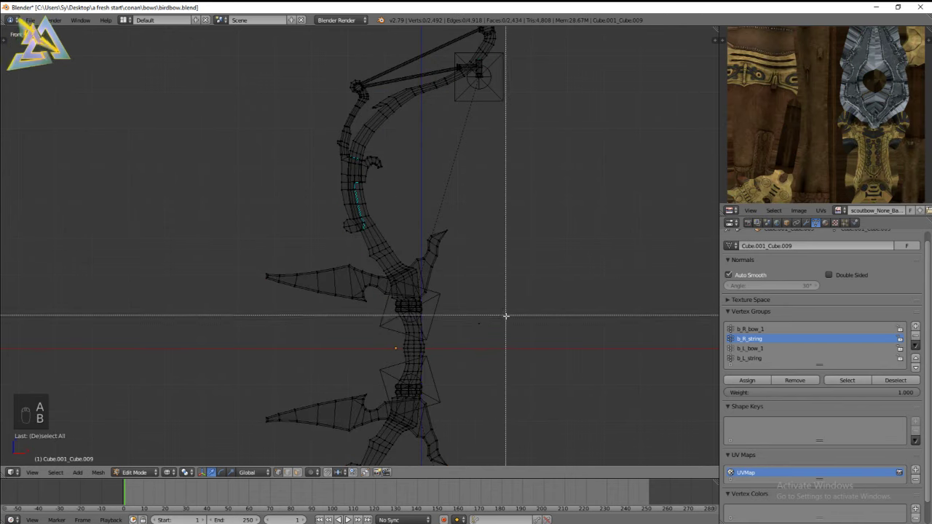
{"action": "left_click_drag", "start_coordinate": [513, 314], "coordinate": [160, 29]}
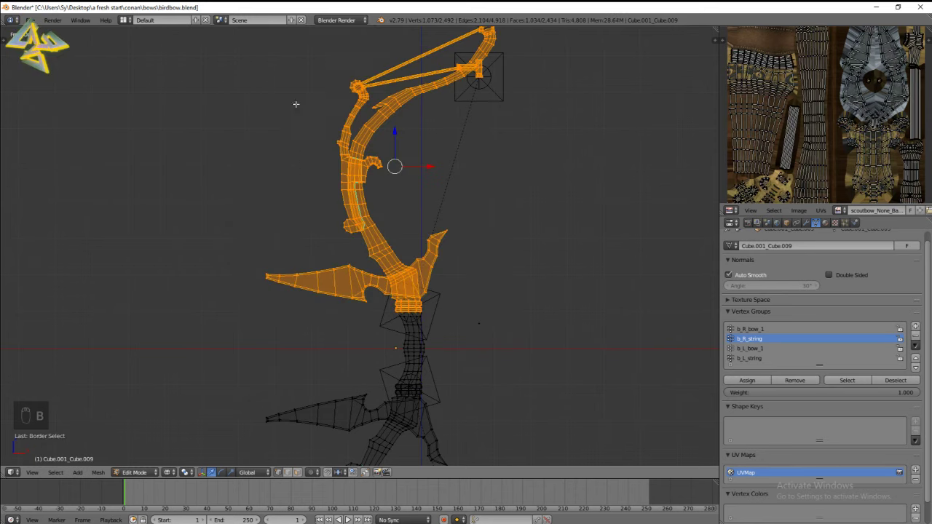
{"action": "scroll", "coordinate": [477, 251], "scroll_direction": "up", "scroll_amount": 3, "text": "shift"}
{"action": "scroll", "coordinate": [477, 252], "scroll_direction": "up", "scroll_amount": 4, "text": "shift"}
{"action": "key", "text": "b"}
{"action": "left_click_drag", "start_coordinate": [411, 216], "coordinate": [524, 91]}
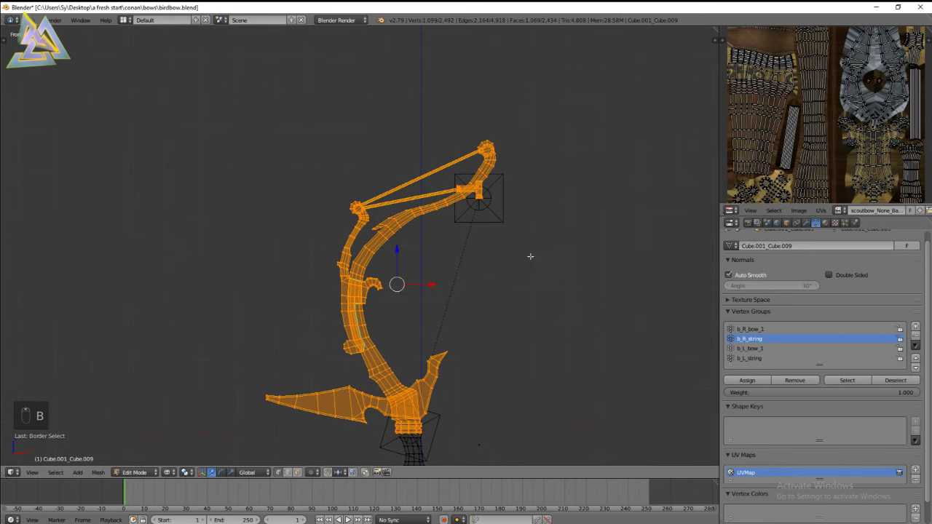
{"action": "left_click", "coordinate": [757, 349]}
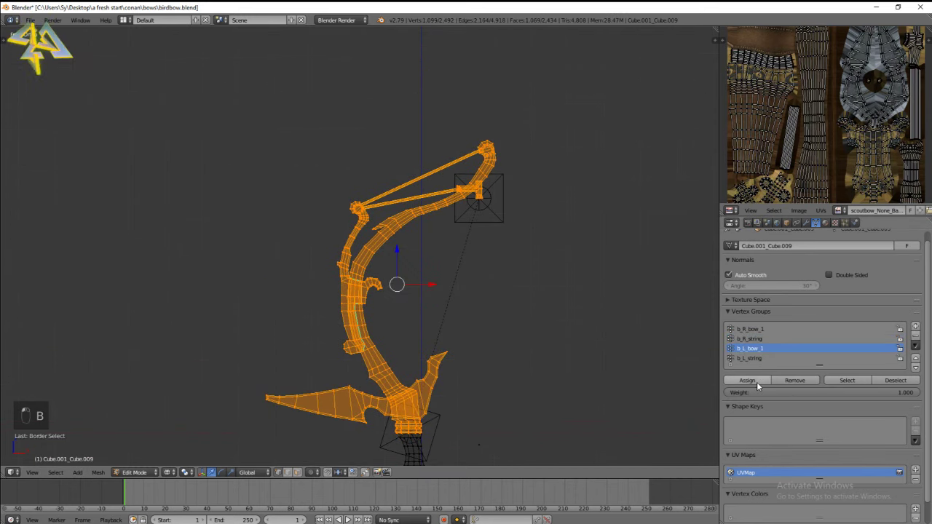
{"action": "left_click", "coordinate": [747, 382]}
Select only the lower limb geometry below the grip and assign it to the b_R_bow_1 vertex group
{"action": "scroll", "coordinate": [458, 296], "scroll_direction": "down", "scroll_amount": 10, "text": "shift"}
{"action": "key", "text": "a"}
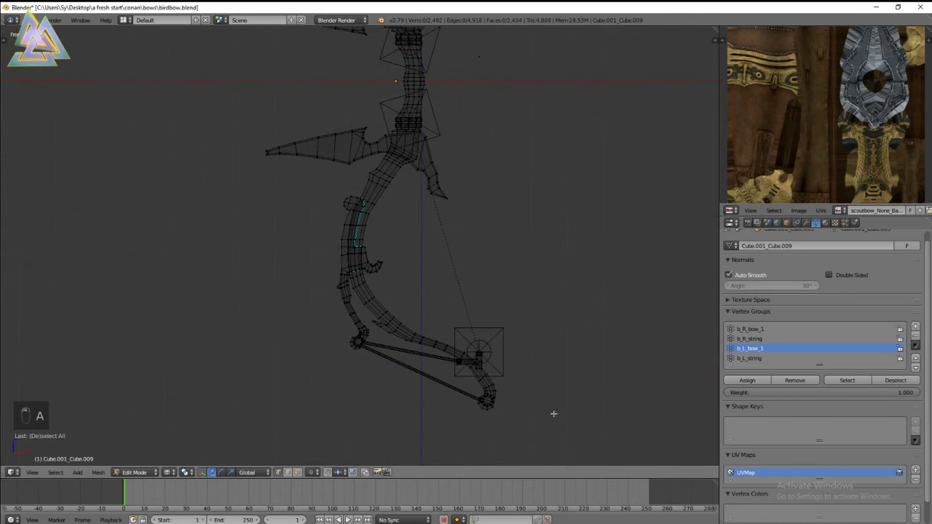
{"action": "key", "text": "b"}
{"action": "left_click_drag", "start_coordinate": [529, 428], "coordinate": [247, 112]}
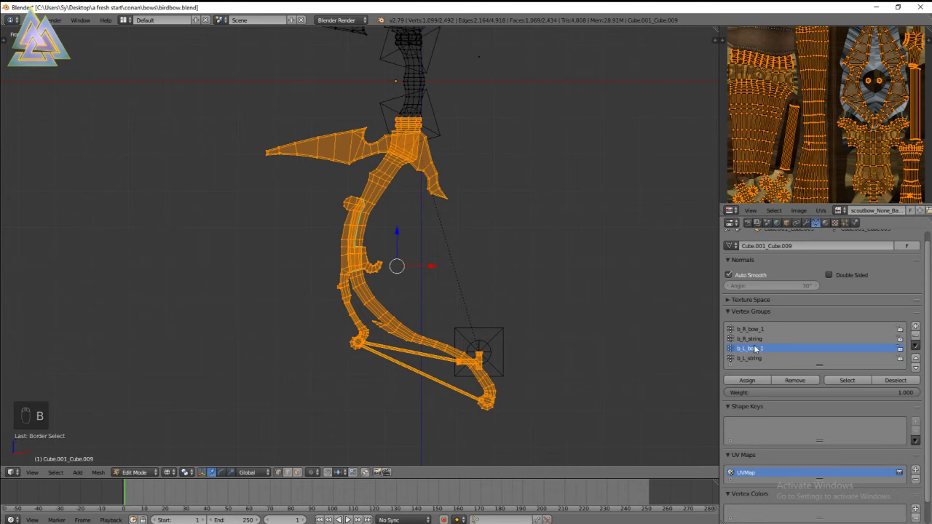
{"action": "left_click", "coordinate": [752, 329]}
{"action": "left_click", "coordinate": [757, 381]}
Reveal the hidden bowstring and return the bow mesh to Object Mode
{"action": "scroll", "coordinate": [441, 220], "scroll_direction": "down", "scroll_amount": 4}
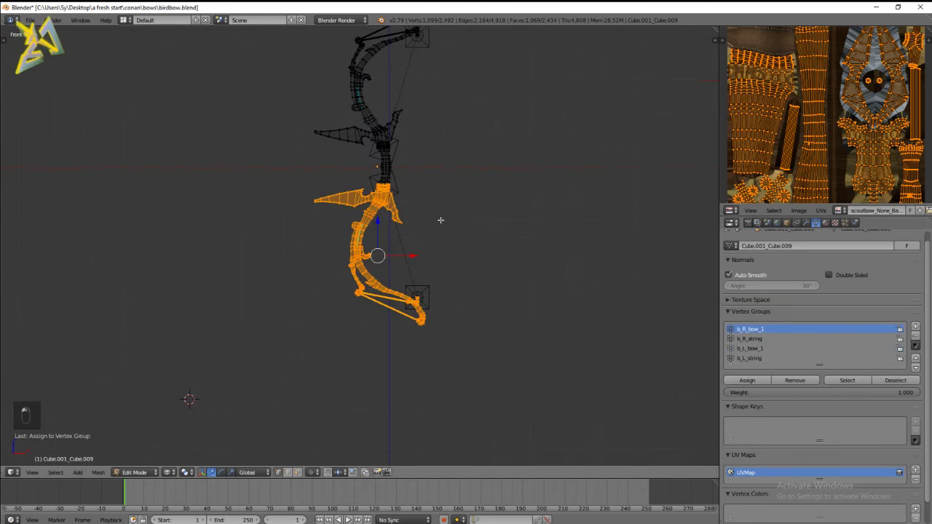
{"action": "key", "text": "alt+h"}
{"action": "scroll", "coordinate": [431, 269], "scroll_direction": "up", "scroll_amount": 2}
{"action": "key", "text": "Tab"}
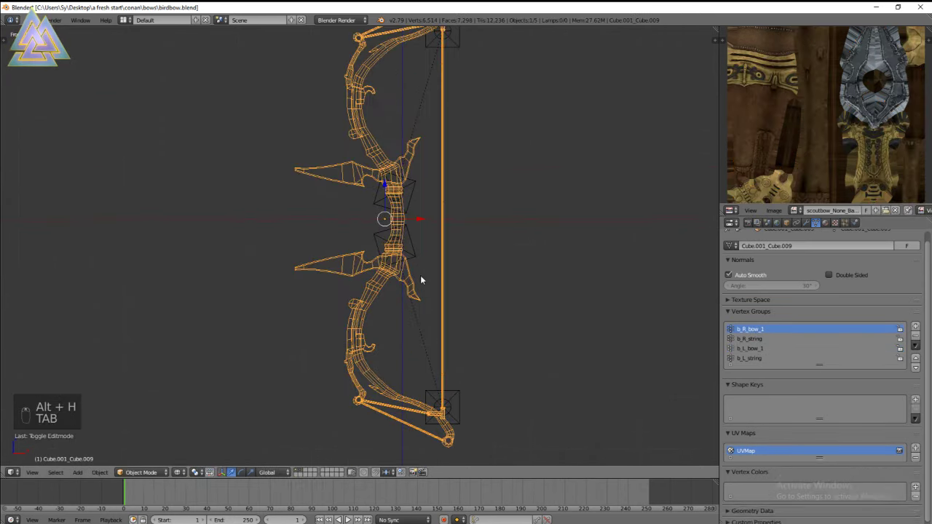
Test the limb weights by temporarily rotating the b_R_bow_1 and b_L_bow_1 bones, cancelling each rotation
{"action": "right_click", "coordinate": [413, 259]}
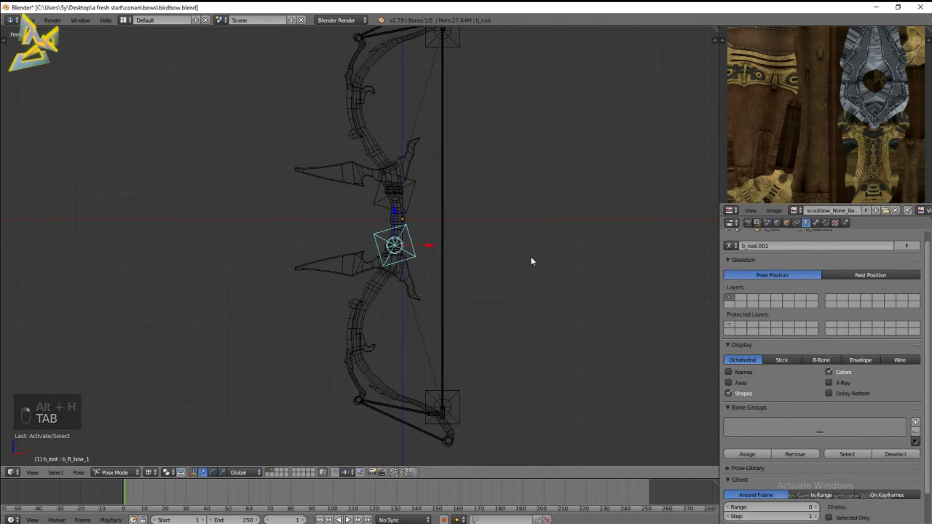
{"action": "key", "text": "r"}
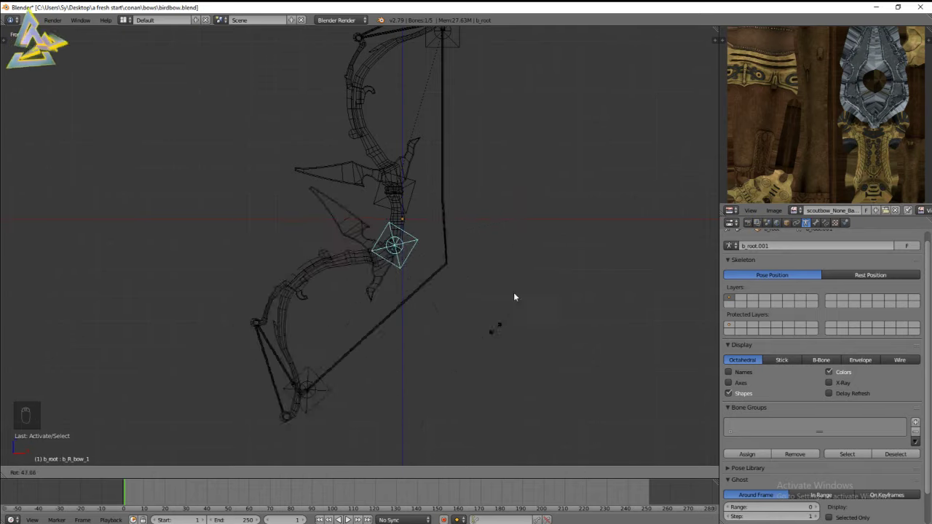
{"action": "right_click", "coordinate": [492, 228]}
{"action": "right_click", "coordinate": [380, 211]}
{"action": "key", "text": "r"}
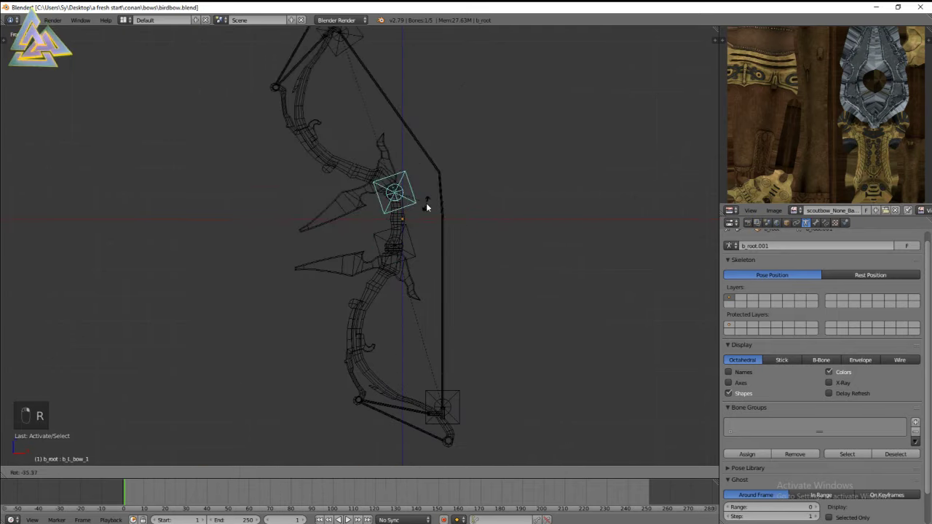
{"action": "right_click", "coordinate": [437, 307]}
Check the bend where the grip meets the lower limb with a temporary rotation of the b_R_bow_1 bone
{"action": "right_click", "coordinate": [455, 399]}
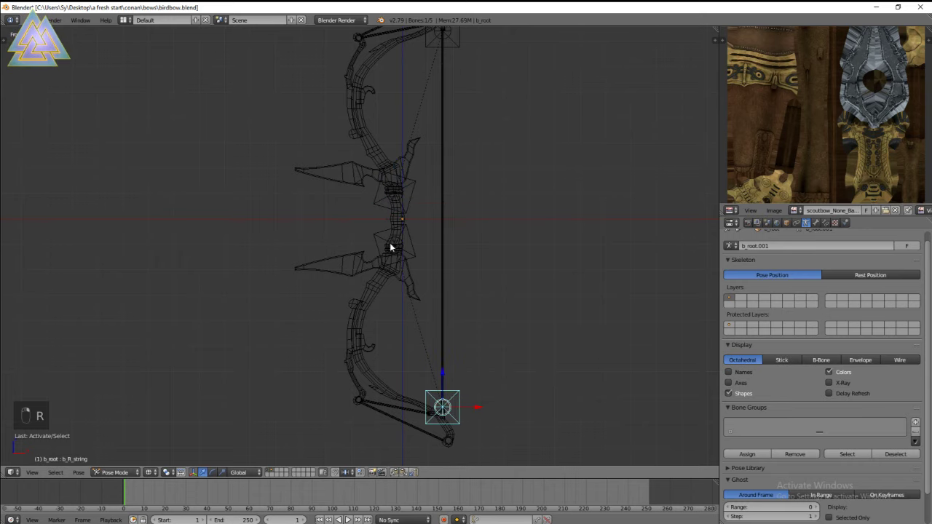
{"action": "right_click", "coordinate": [414, 241]}
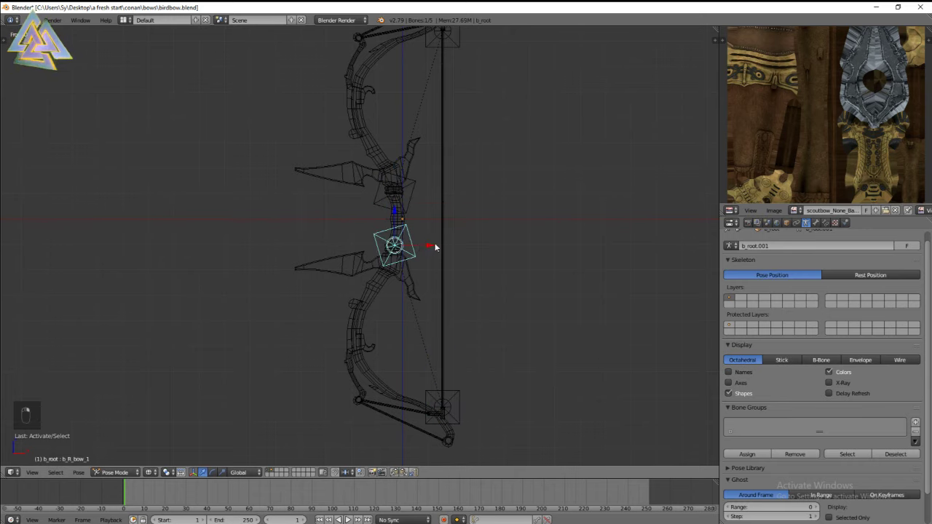
{"action": "scroll", "coordinate": [437, 246], "scroll_direction": "up", "scroll_amount": 7}
{"action": "key", "text": "r"}
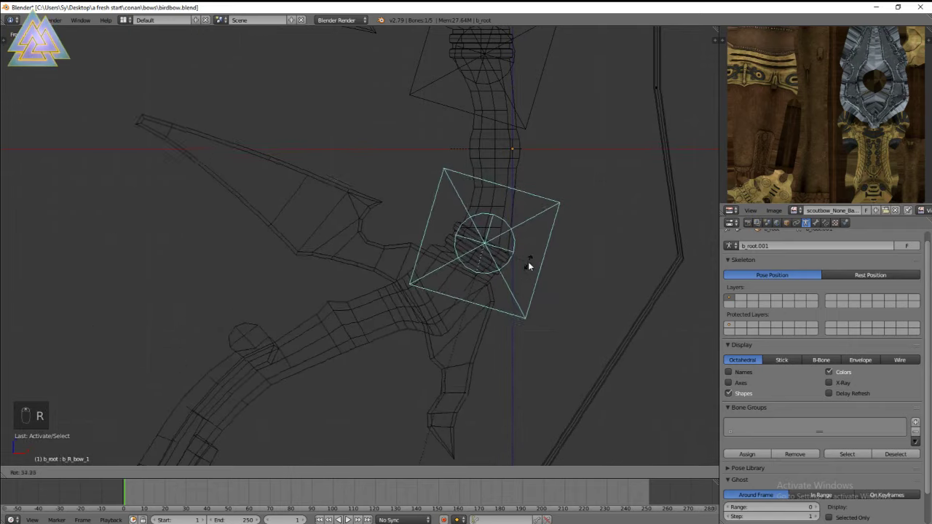
{"action": "right_click", "coordinate": [518, 227]}
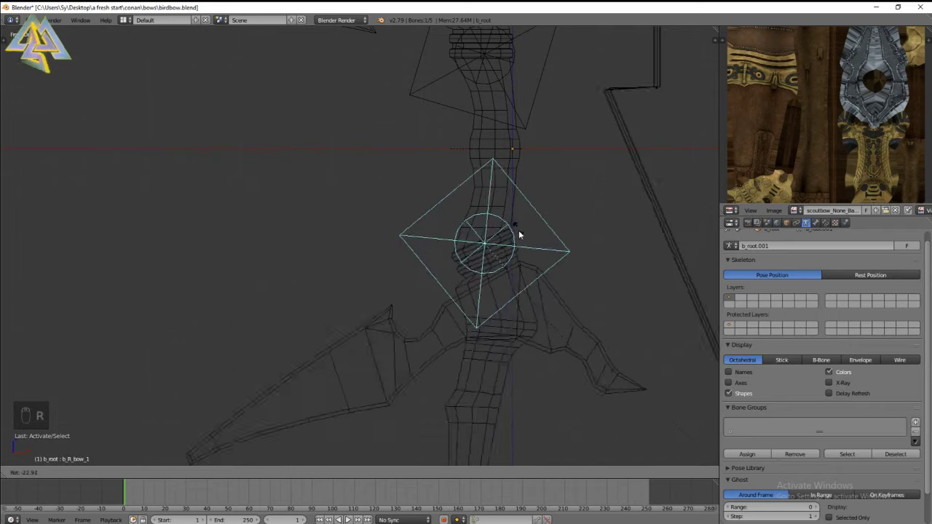
{"action": "scroll", "coordinate": [523, 248], "scroll_direction": "down", "scroll_amount": 6}
{"action": "scroll", "coordinate": [522, 291], "scroll_direction": "down", "scroll_amount": 3}
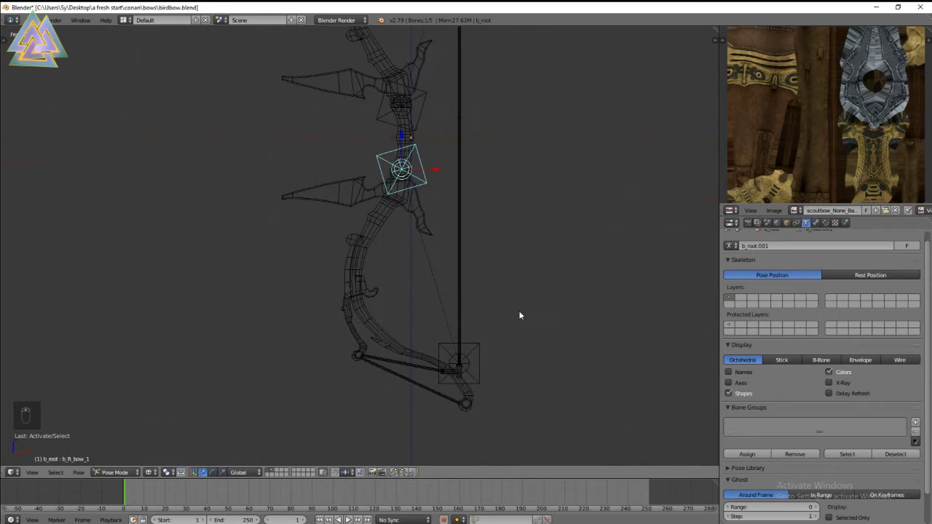
Test the bowstring weights by temporarily rotating the b_R_string and b_L_string bones, cancelling each rotation
{"action": "right_click", "coordinate": [456, 364]}
{"action": "scroll", "coordinate": [429, 201], "scroll_direction": "up", "scroll_amount": 1, "text": "shift"}
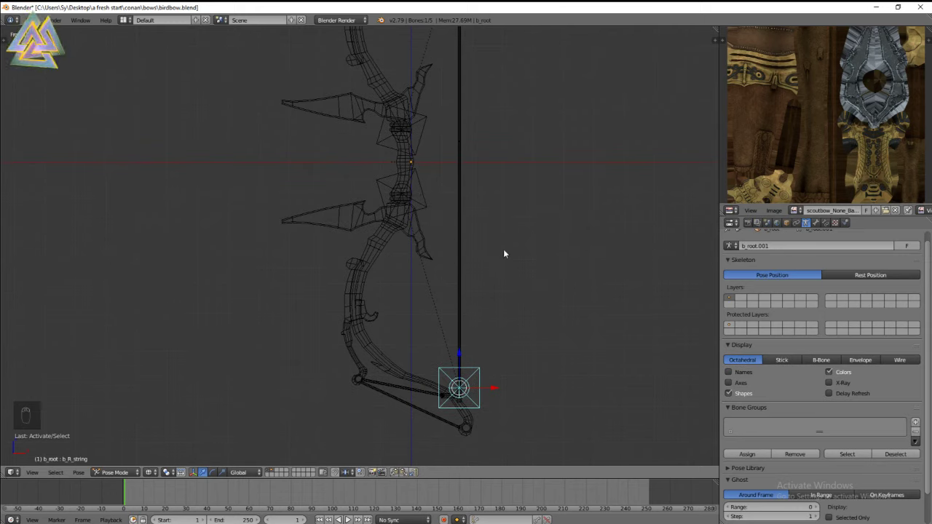
{"action": "scroll", "coordinate": [523, 288], "scroll_direction": "up", "scroll_amount": 2, "text": "shift"}
{"action": "scroll", "coordinate": [523, 289], "scroll_direction": "down", "scroll_amount": 2}
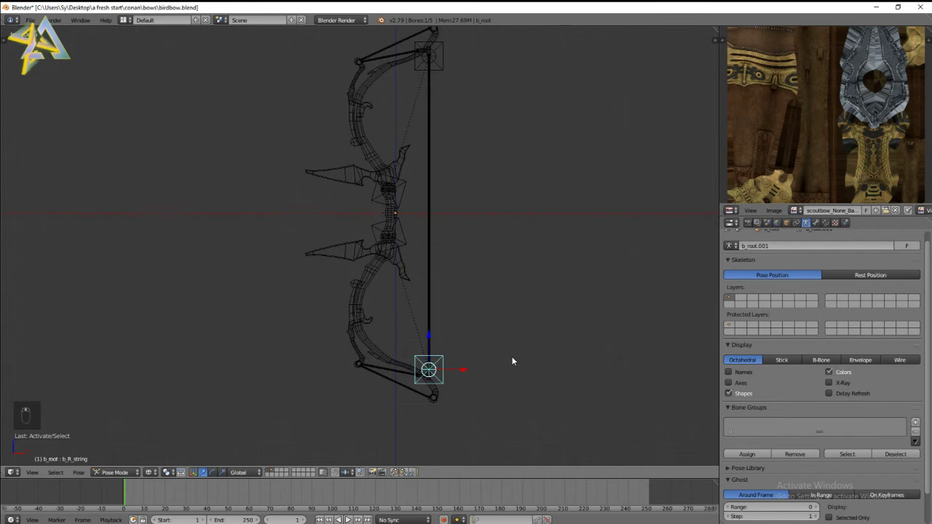
{"action": "scroll", "coordinate": [495, 353], "scroll_direction": "up", "scroll_amount": 1, "text": "shift"}
{"action": "key", "text": "r"}
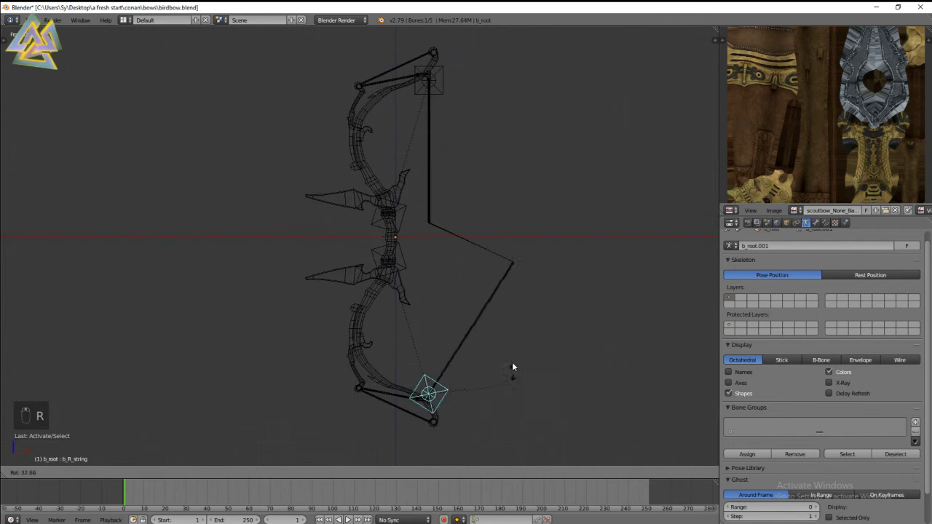
{"action": "right_click", "coordinate": [511, 383]}
{"action": "right_click", "coordinate": [455, 108]}
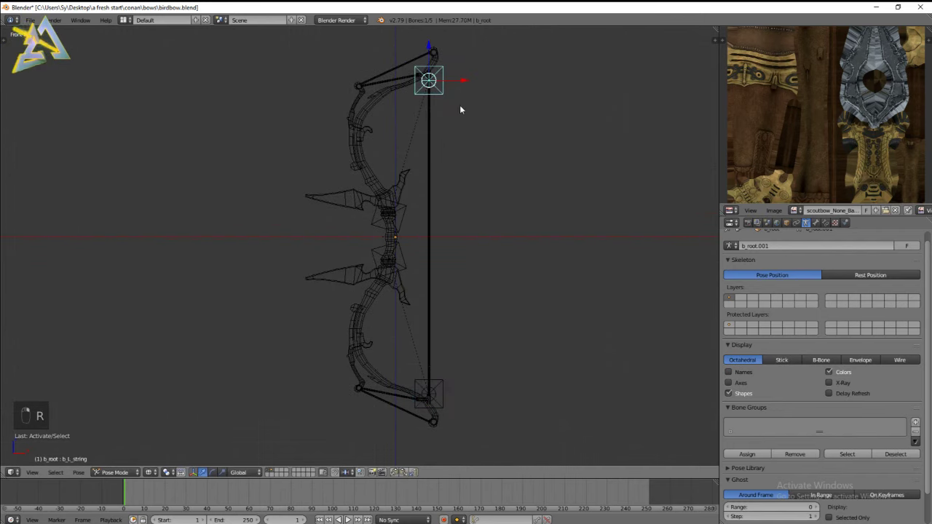
{"action": "key", "text": "r"}
{"action": "right_click", "coordinate": [530, 185]}
Inspect the middle of the bowstring in Edit Mode by selecting its central vertices, then deselect them and return to Object Mode
{"action": "right_click", "coordinate": [441, 281]}
{"action": "scroll", "coordinate": [453, 292], "scroll_direction": "up", "scroll_amount": 2}
{"action": "key", "text": "Tab"}
{"action": "scroll", "coordinate": [459, 291], "scroll_direction": "up", "scroll_amount": 1}
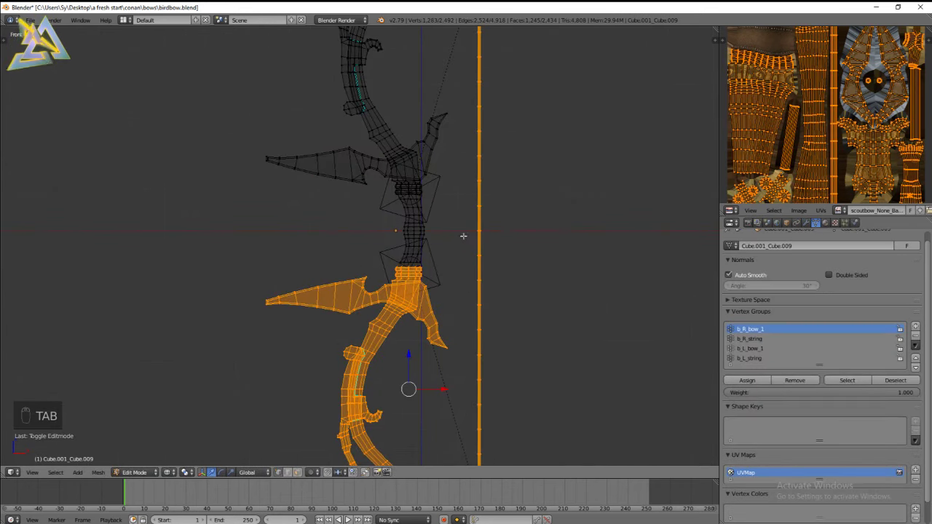
{"action": "key", "text": "z"}
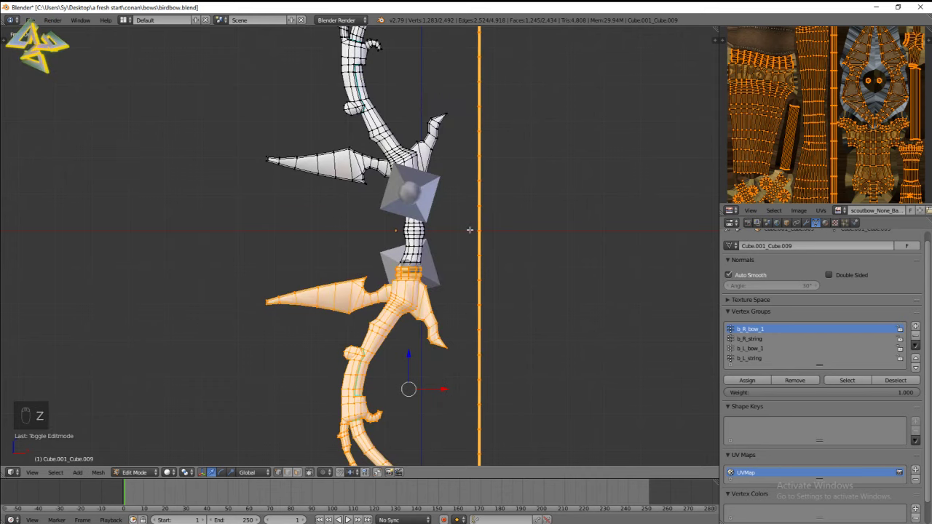
{"action": "key", "text": "z"}
{"action": "key", "text": "a"}
{"action": "key", "text": "b"}
{"action": "left_click_drag", "start_coordinate": [466, 239], "coordinate": [502, 191]}
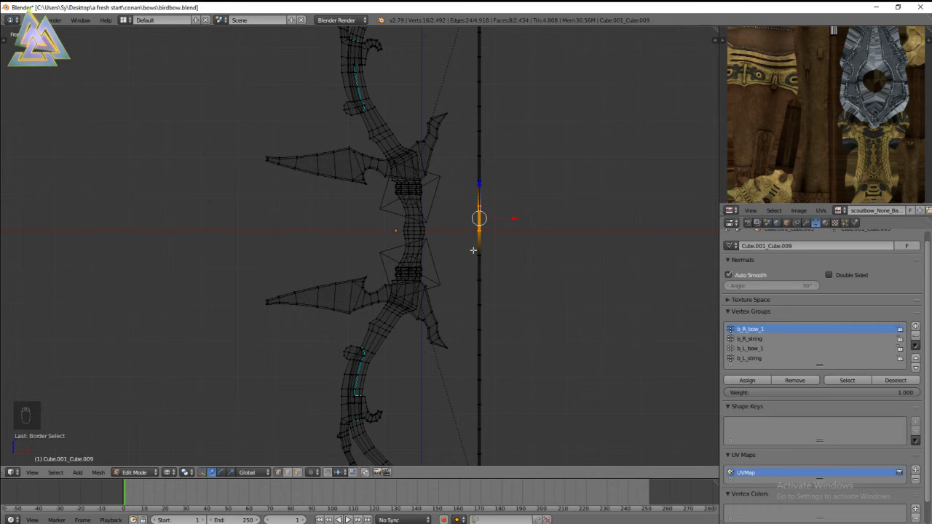
{"action": "key", "text": "z"}
{"action": "key", "text": "a"}
{"action": "key", "text": "Tab"}
{"action": "key", "text": "z"}
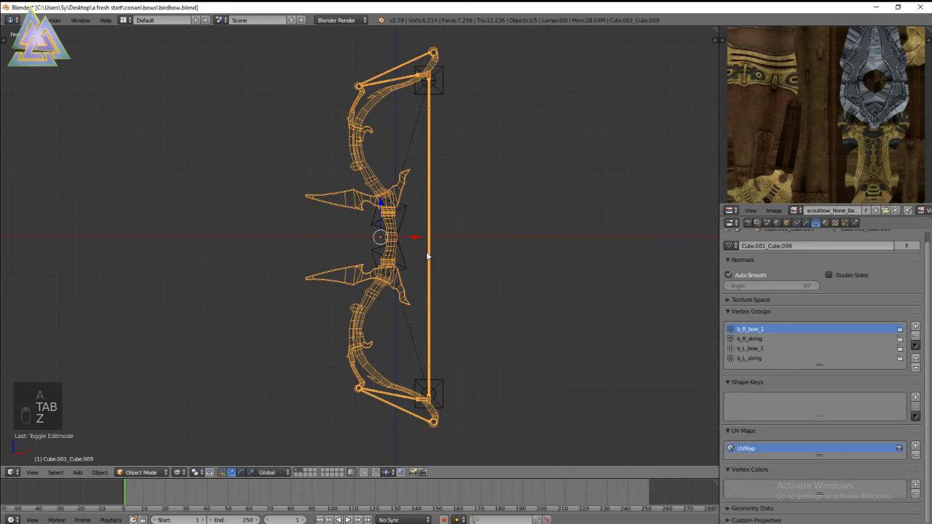
Select the bow mesh together with its armature and switch the armature from Pose Mode to Object Mode
{"action": "scroll", "coordinate": [392, 268], "scroll_direction": "up", "scroll_amount": 2}
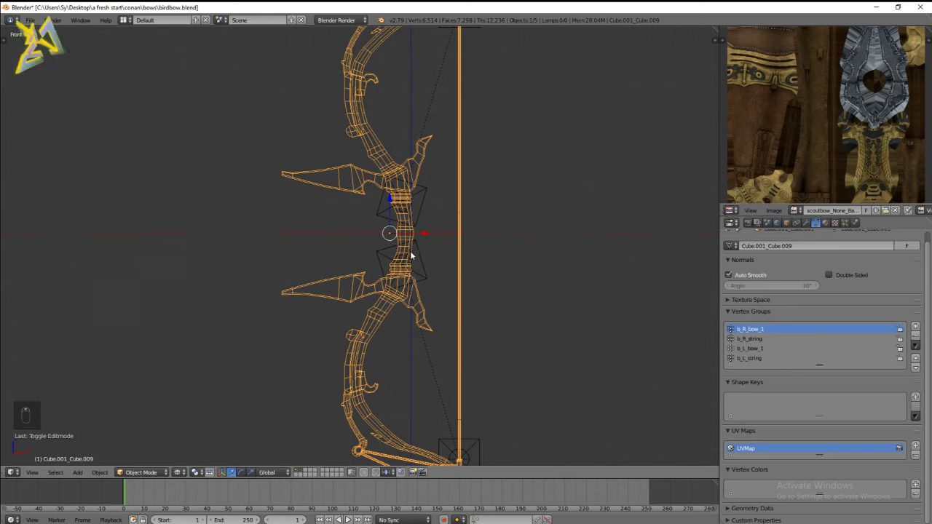
{"action": "scroll", "coordinate": [411, 254], "scroll_direction": "down", "scroll_amount": 4, "text": "shift"}
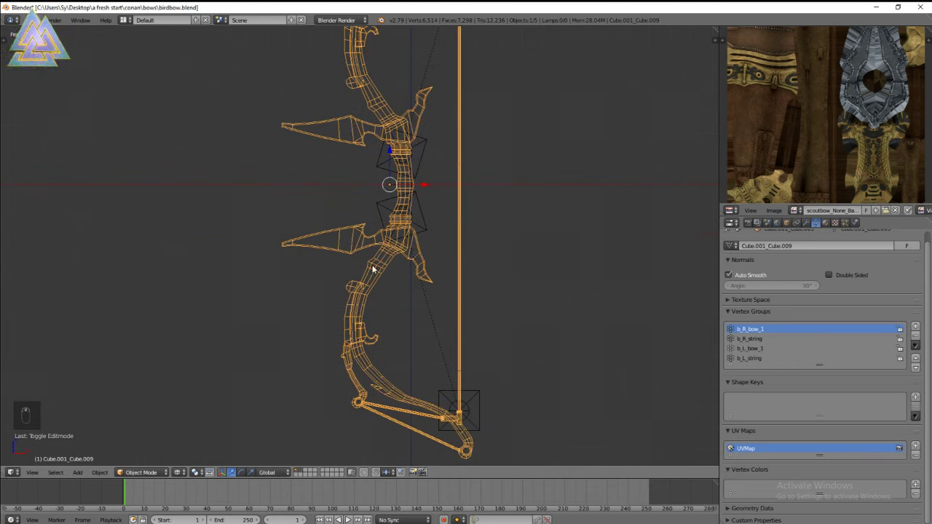
{"action": "right_click", "coordinate": [309, 249]}
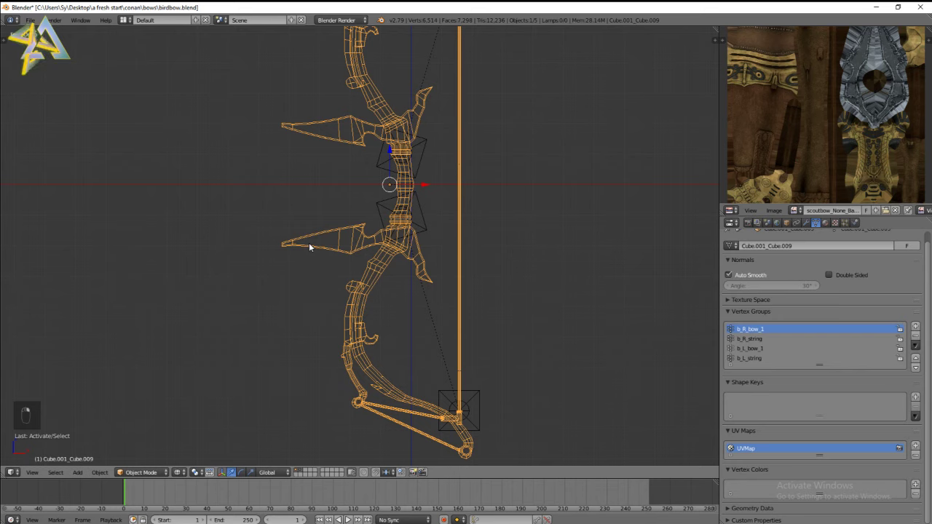
{"action": "right_click", "coordinate": [379, 209]}
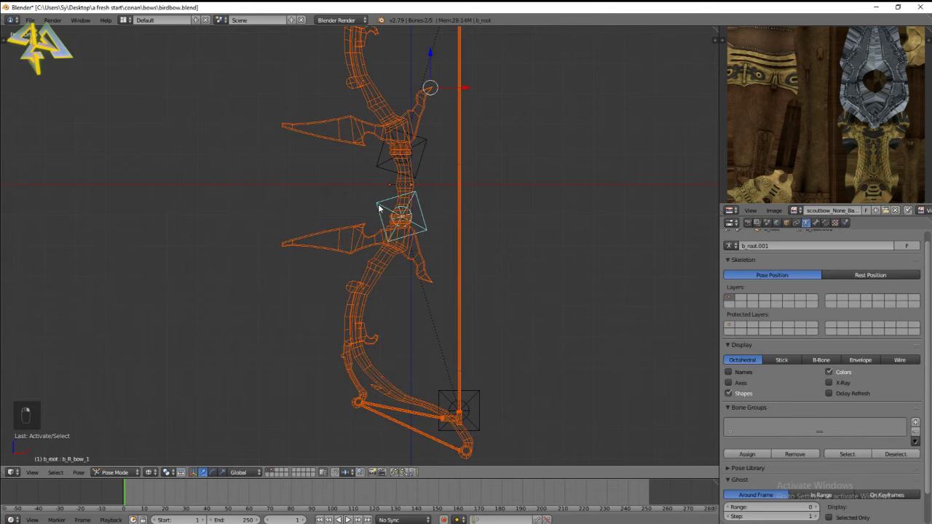
{"action": "left_click", "coordinate": [120, 472]}
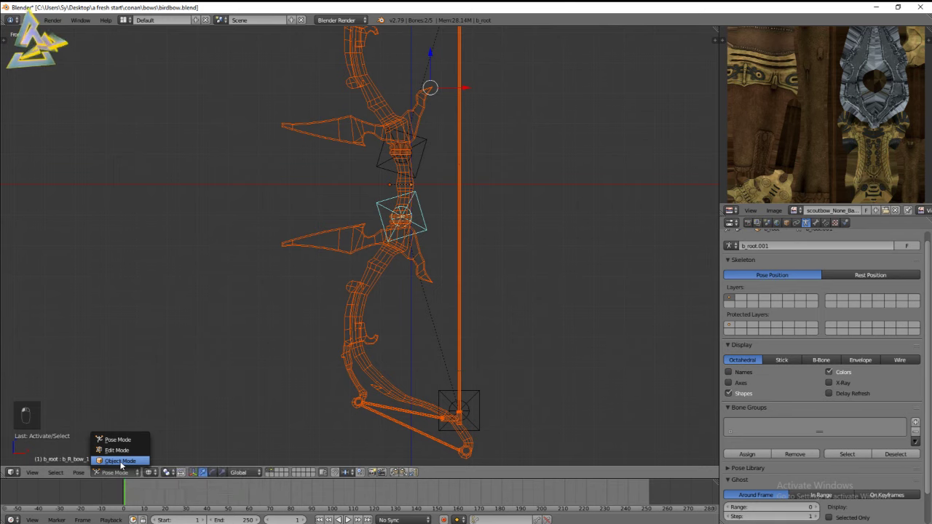
{"action": "left_click", "coordinate": [120, 461]}
{"action": "scroll", "coordinate": [357, 278], "scroll_direction": "up", "scroll_amount": 4, "text": "shift"}
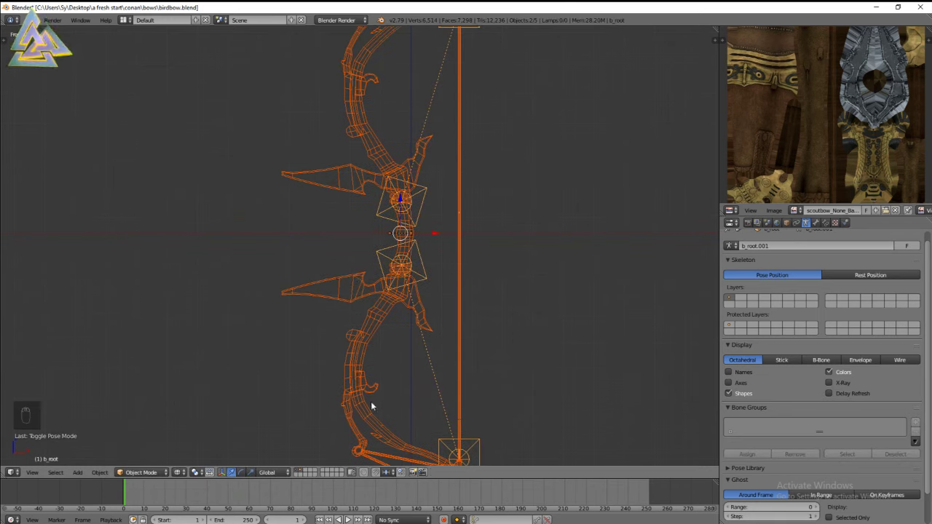
{"action": "scroll", "coordinate": [426, 376], "scroll_direction": "down", "scroll_amount": 6, "text": "shift"}
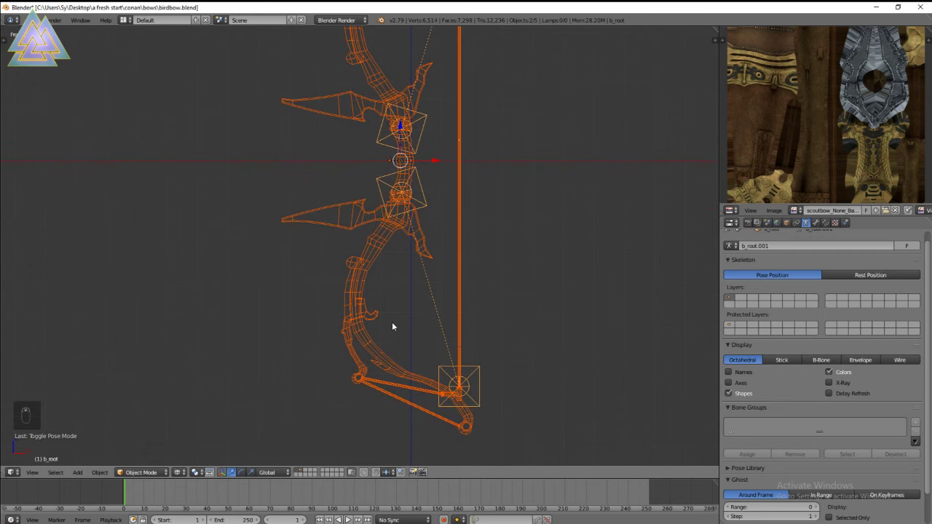
{"action": "scroll", "coordinate": [393, 323], "scroll_direction": "down", "scroll_amount": 2}
{"action": "scroll", "coordinate": [394, 324], "scroll_direction": "up", "scroll_amount": 5, "text": "shift"}
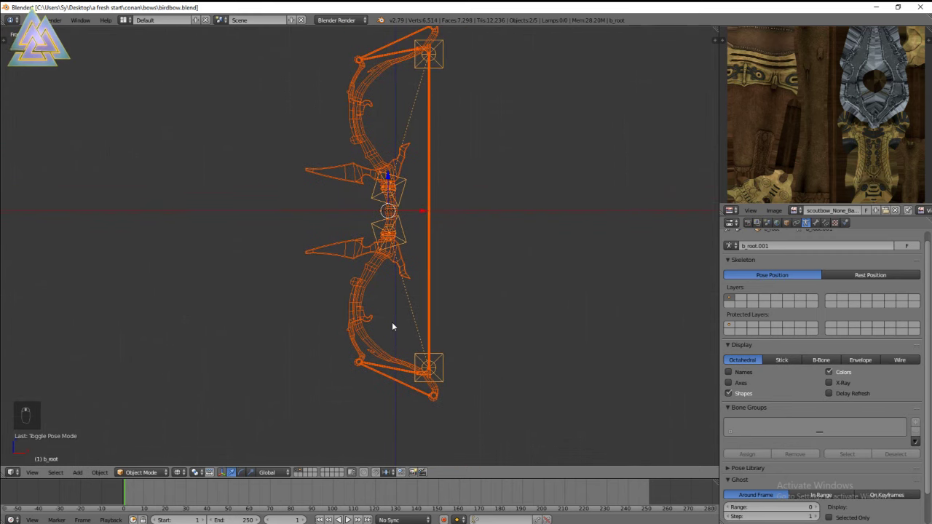
{"action": "left_click", "coordinate": [143, 473]}
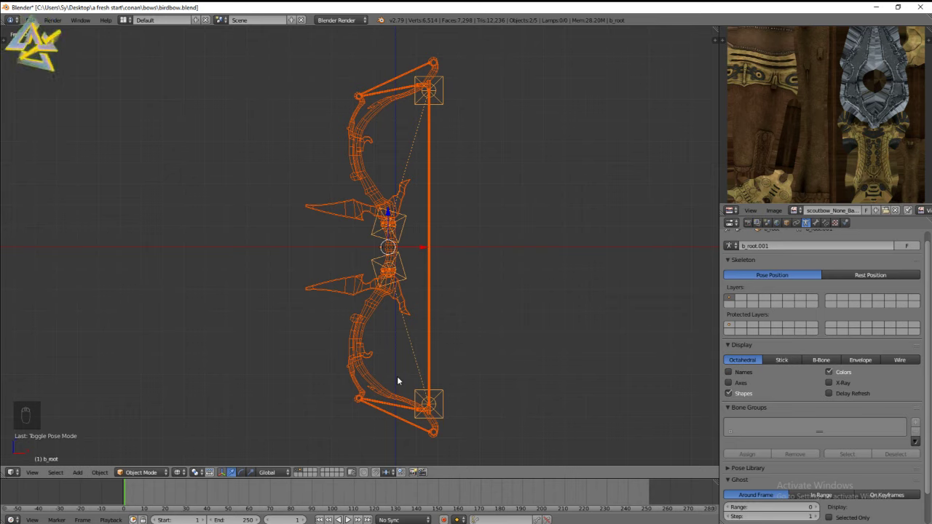
{"action": "scroll", "coordinate": [379, 333], "scroll_direction": "up", "scroll_amount": 2, "text": "shift"}
{"action": "scroll", "coordinate": [378, 333], "scroll_direction": "down", "scroll_amount": 2, "text": "shift"}
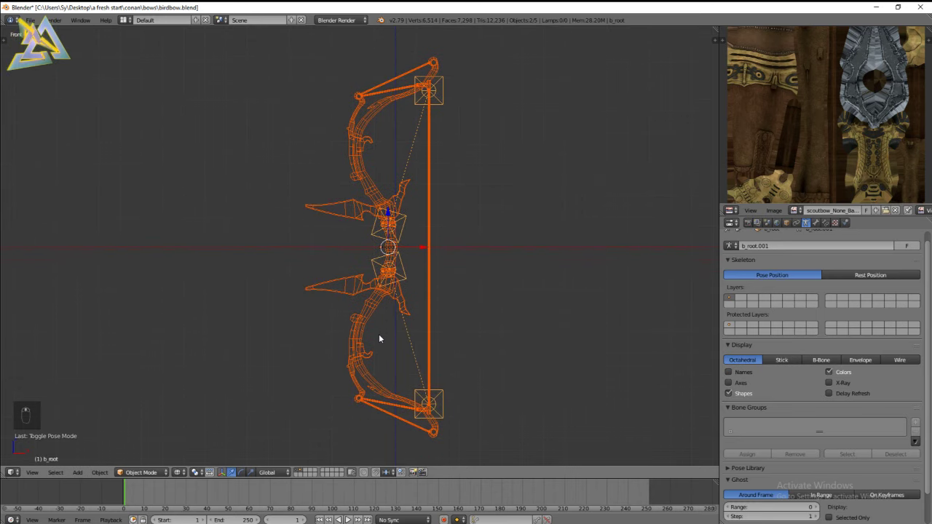
{"action": "scroll", "coordinate": [379, 339], "scroll_direction": "down", "scroll_amount": 1, "text": "shift"}
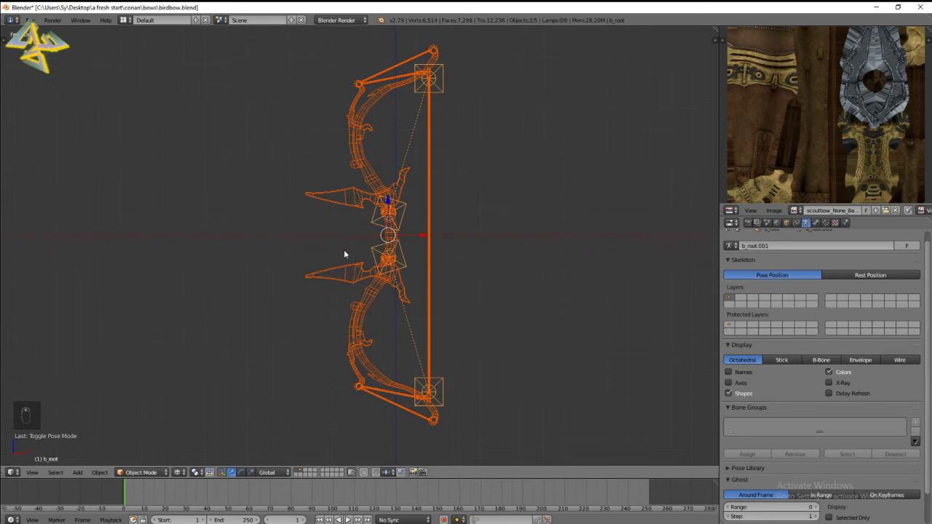
{"action": "scroll", "coordinate": [386, 183], "scroll_direction": "up", "scroll_amount": 3, "text": "shift"}
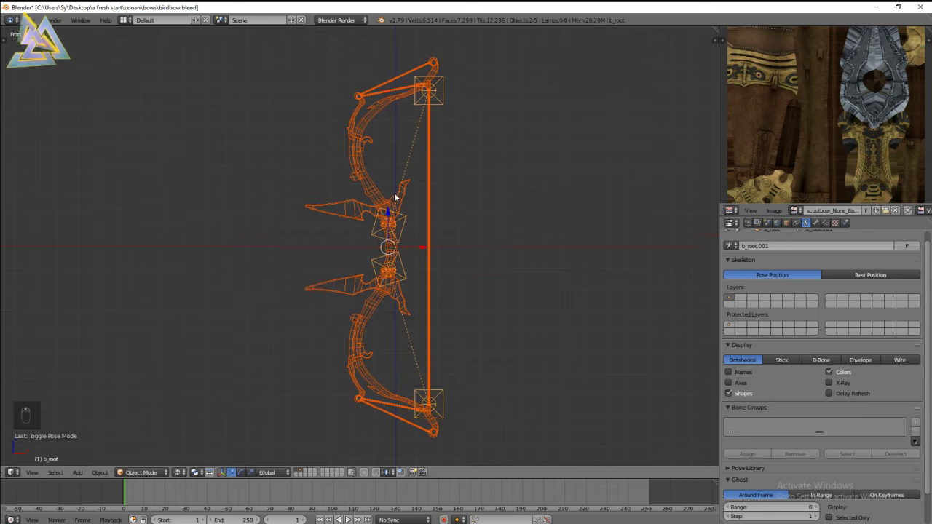
{"action": "scroll", "coordinate": [392, 198], "scroll_direction": "down", "scroll_amount": 3, "text": "shift"}
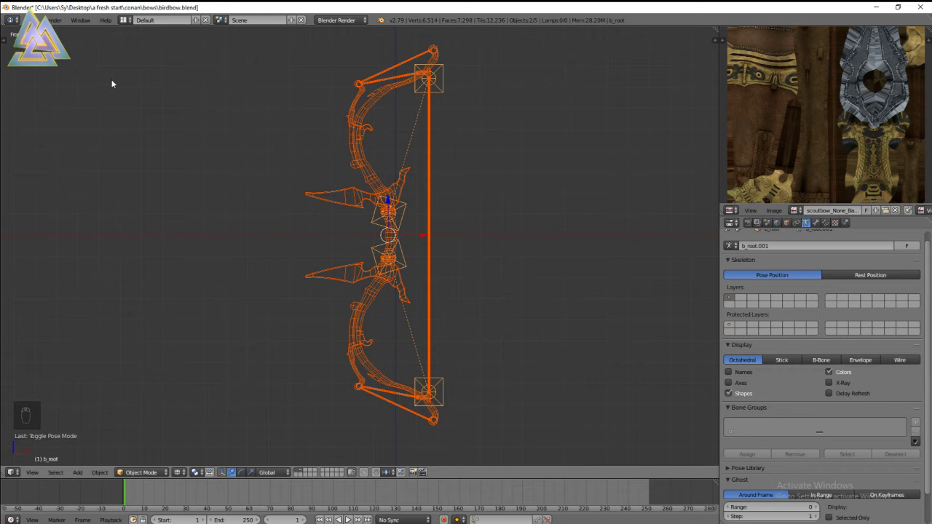
Export only the selected mesh and armature as FBX, overwriting SK_Example_Bow.fbx in the bows folder
{"action": "left_click", "coordinate": [29, 20]}
{"action": "mouse_move", "coordinate": [62, 221]}
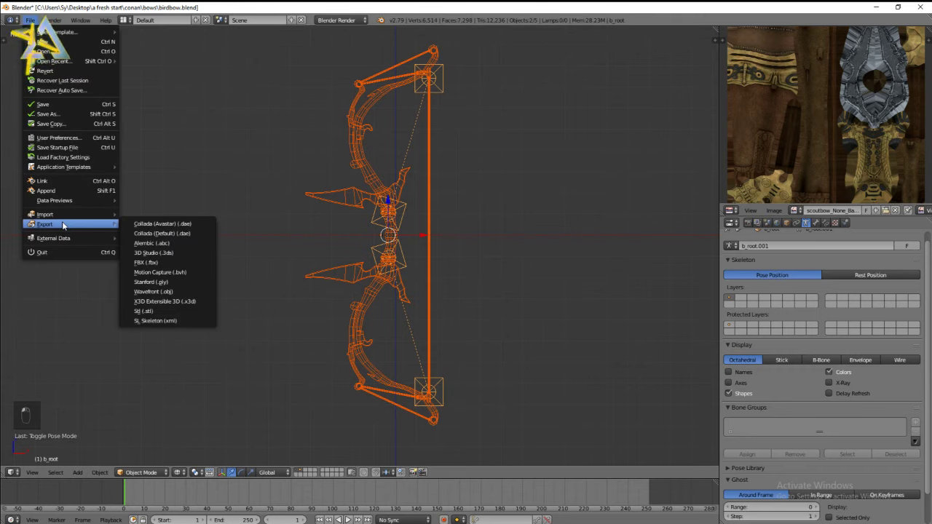
{"action": "left_click", "coordinate": [156, 262]}
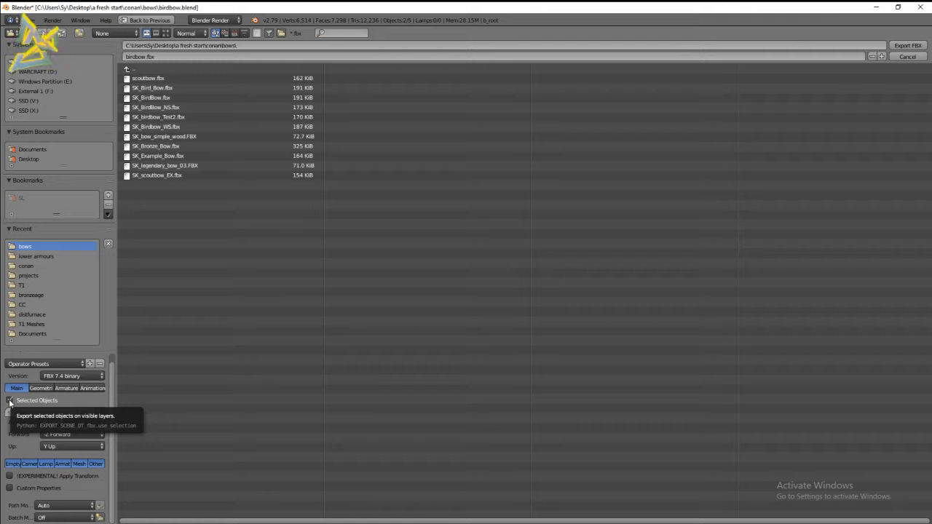
{"action": "left_click", "coordinate": [10, 401]}
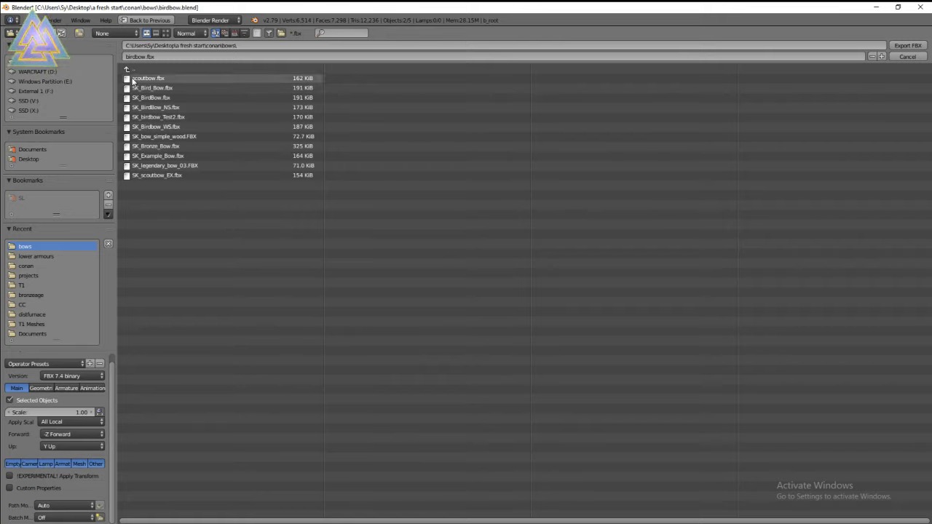
{"action": "left_click", "coordinate": [149, 158]}
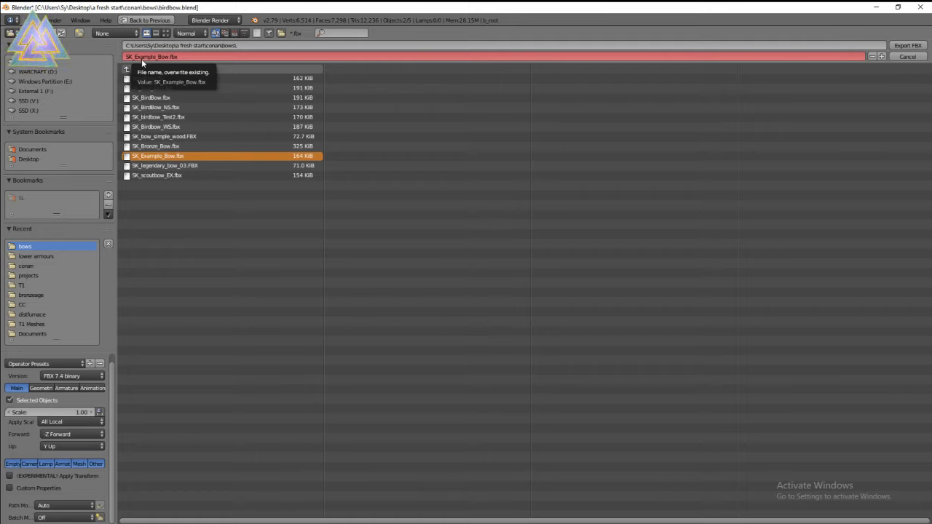
{"action": "left_click", "coordinate": [909, 46]}
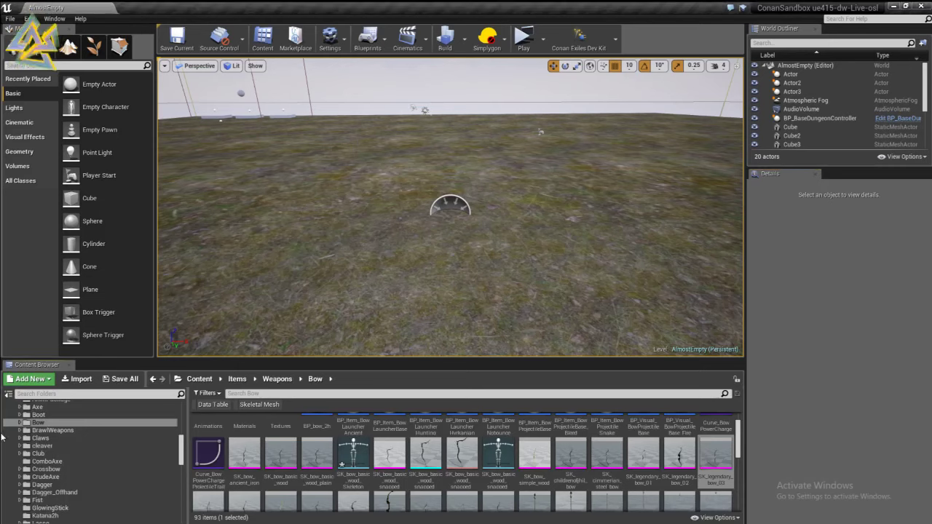
In the Conan Exiles Dev Kit, open the FRPS mod's Var_Weapons/bows folder as the destination for the SK_Example_Bow import
{"action": "scroll", "coordinate": [51, 478], "scroll_direction": "down", "scroll_amount": 5}
{"action": "scroll", "coordinate": [51, 478], "scroll_direction": "down", "scroll_amount": 1}
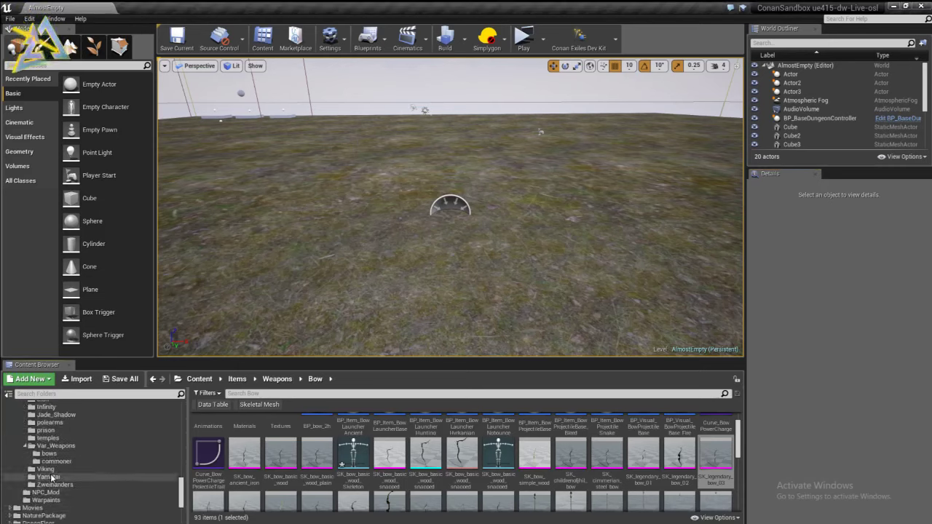
{"action": "left_click", "coordinate": [49, 453]}
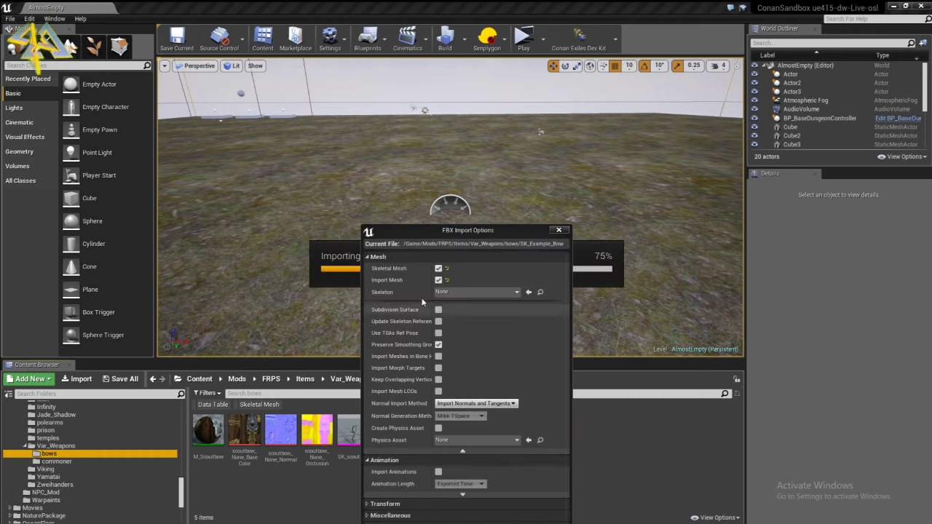
Import SK_Example_Bow as a skeletal mesh using SK_bow_basic_wood_Skeleton, then dismiss the import log
{"action": "left_click", "coordinate": [466, 292]}
{"action": "left_click", "coordinate": [458, 355]}
{"action": "type", "text": "bow"}
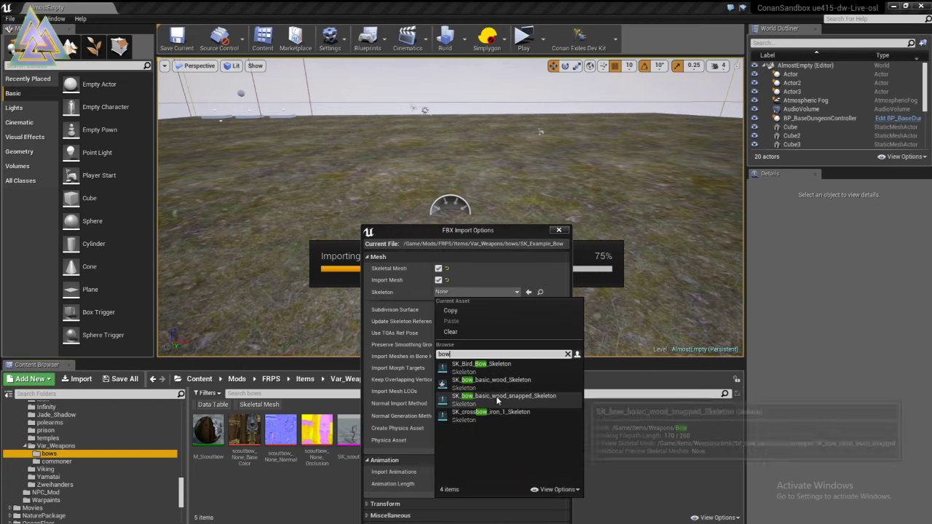
{"action": "left_click", "coordinate": [497, 381]}
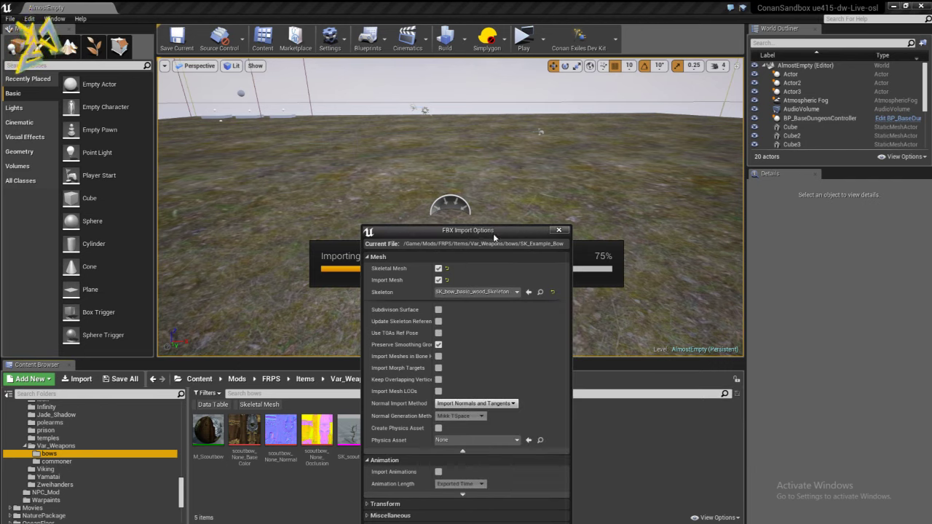
{"action": "left_click_drag", "start_coordinate": [493, 233], "coordinate": [486, 106]}
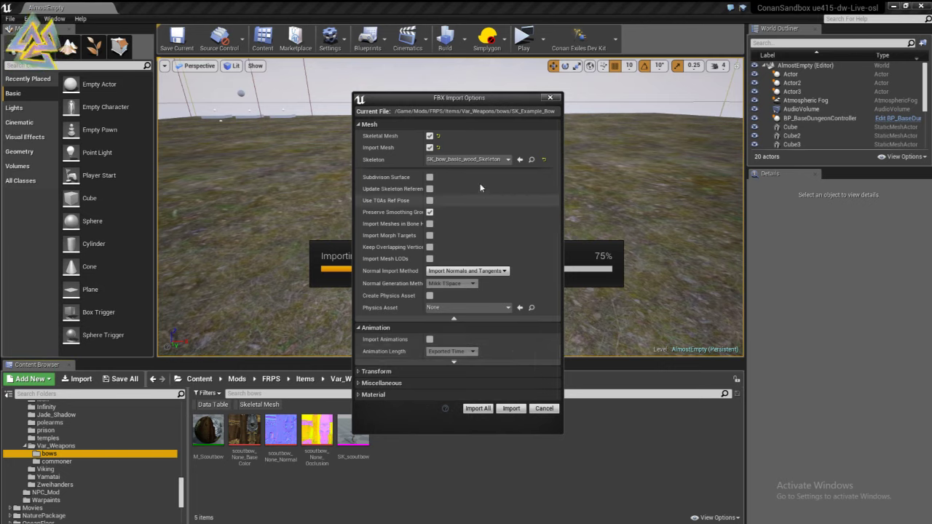
{"action": "left_click", "coordinate": [512, 409]}
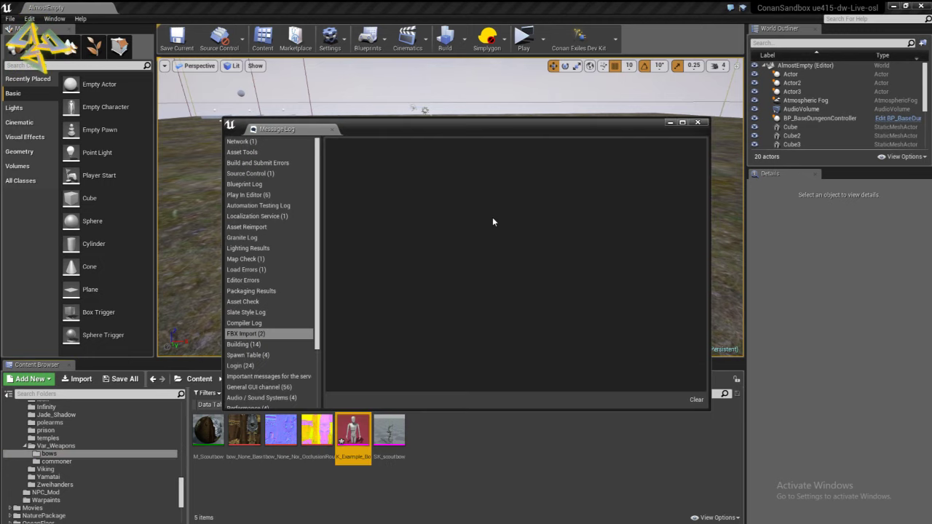
{"action": "left_click", "coordinate": [701, 124]}
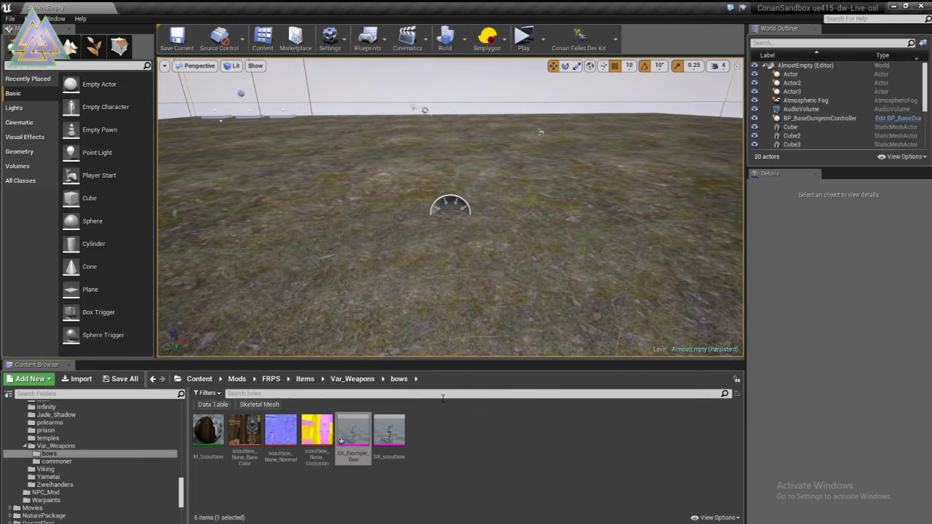
Assign the M_Scoutbow material to the SK_Example_Bow mesh's Element 0 slot, then save and close the asset
{"action": "double_click", "coordinate": [359, 435]}
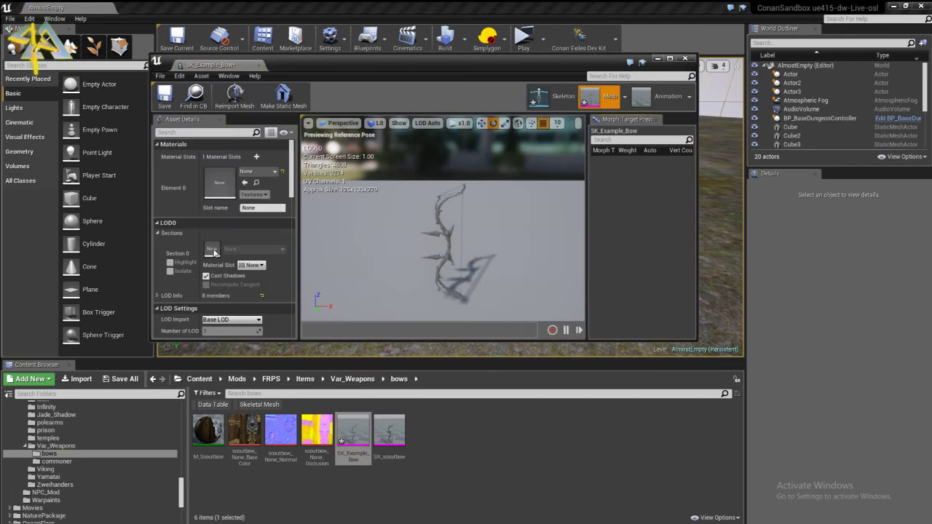
{"action": "left_click_drag", "start_coordinate": [218, 435], "coordinate": [220, 183]}
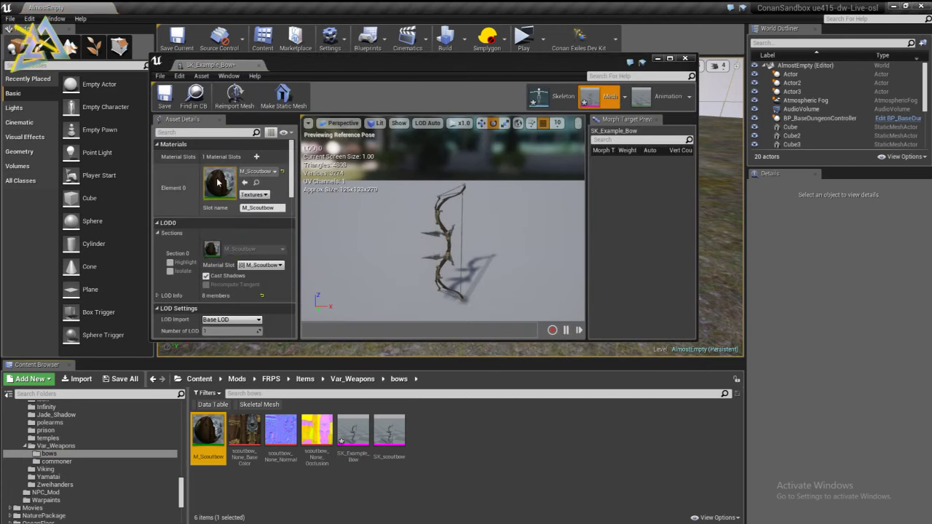
{"action": "left_click", "coordinate": [166, 97]}
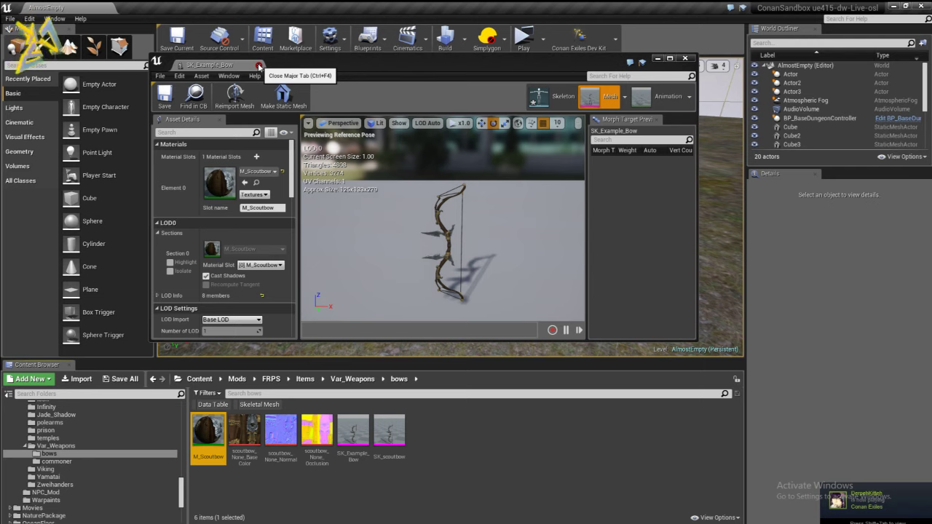
{"action": "left_click", "coordinate": [259, 66]}
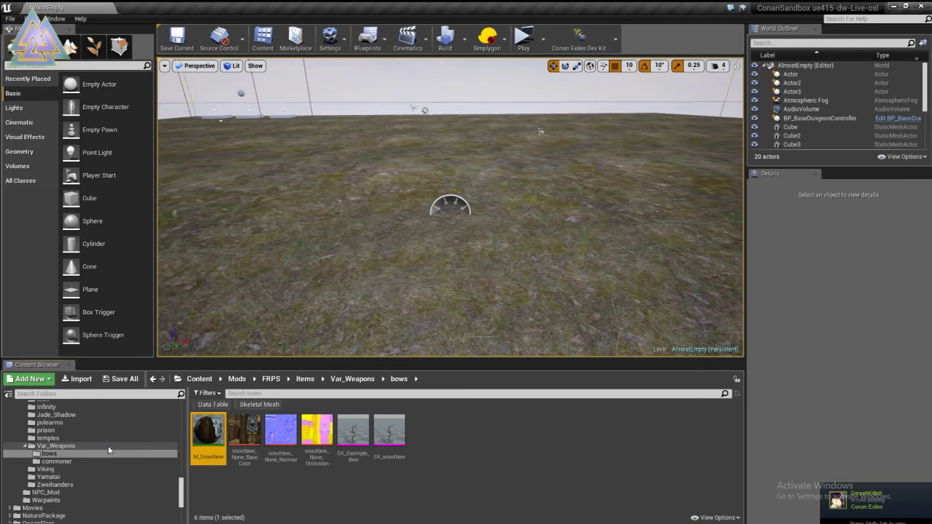
Open the DT_FRPS_Item data table from the mod's DataTables folder and select the Scout Bow row
{"action": "scroll", "coordinate": [69, 449], "scroll_direction": "up", "scroll_amount": 2}
{"action": "left_click", "coordinate": [55, 432]}
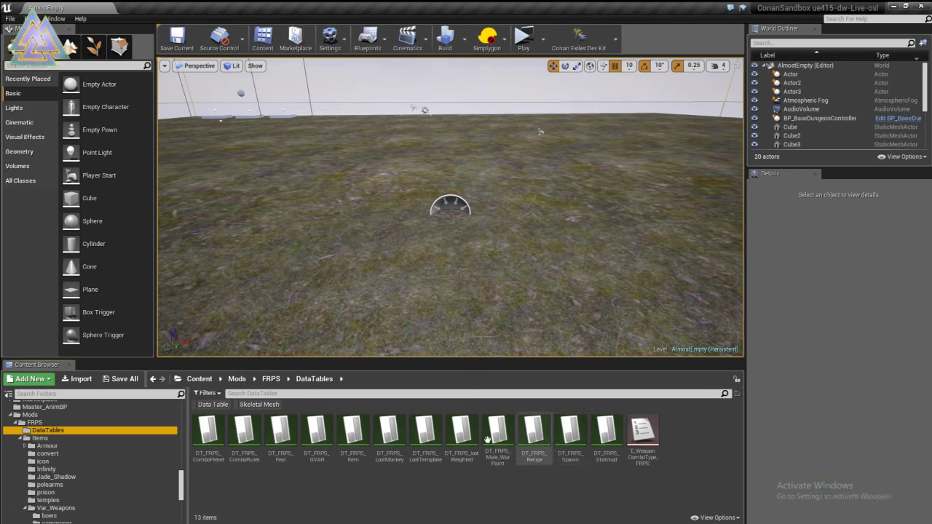
{"action": "left_click", "coordinate": [355, 446]}
{"action": "double_click", "coordinate": [355, 446]}
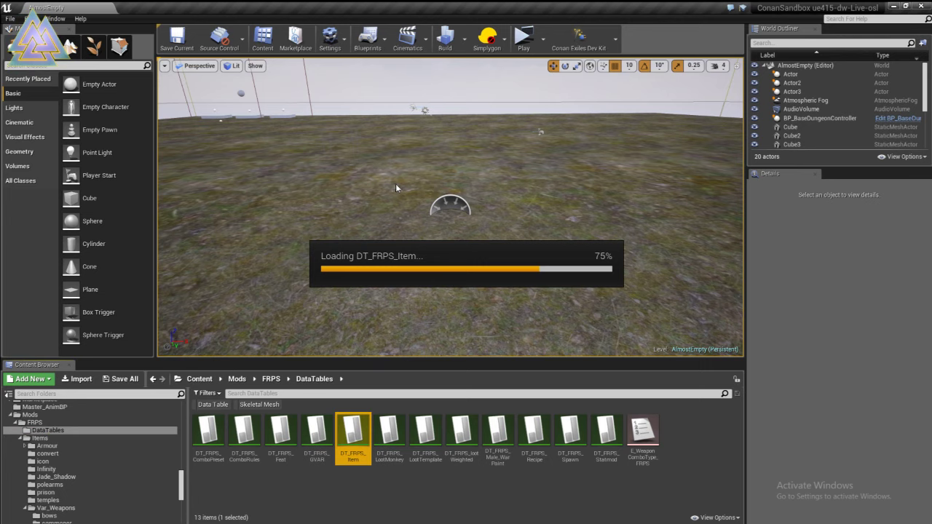
{"action": "scroll", "coordinate": [407, 180], "scroll_direction": "down", "scroll_amount": 6}
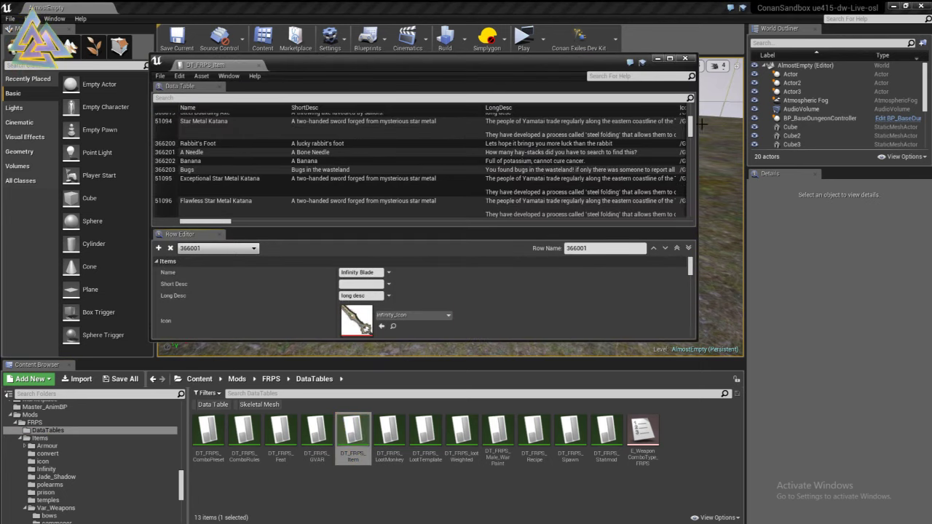
{"action": "left_click_drag", "start_coordinate": [692, 125], "coordinate": [690, 226]}
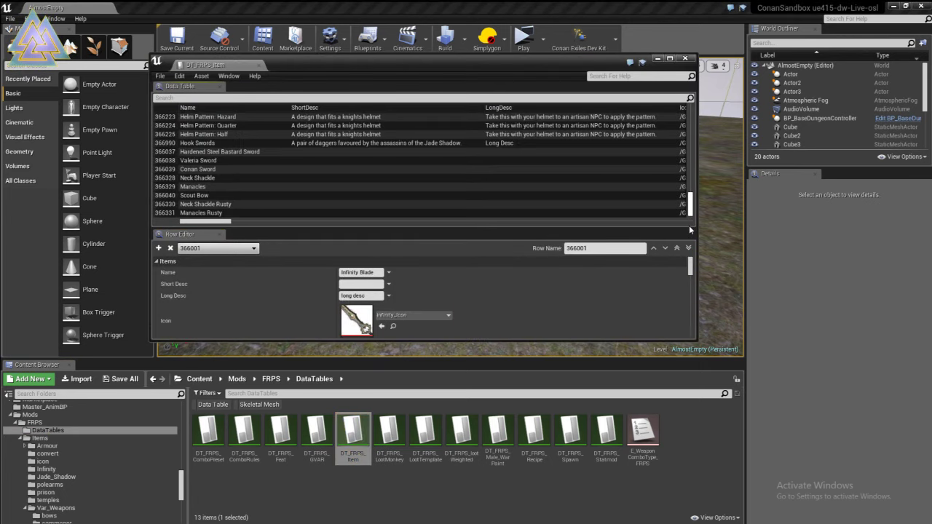
{"action": "left_click", "coordinate": [195, 196]}
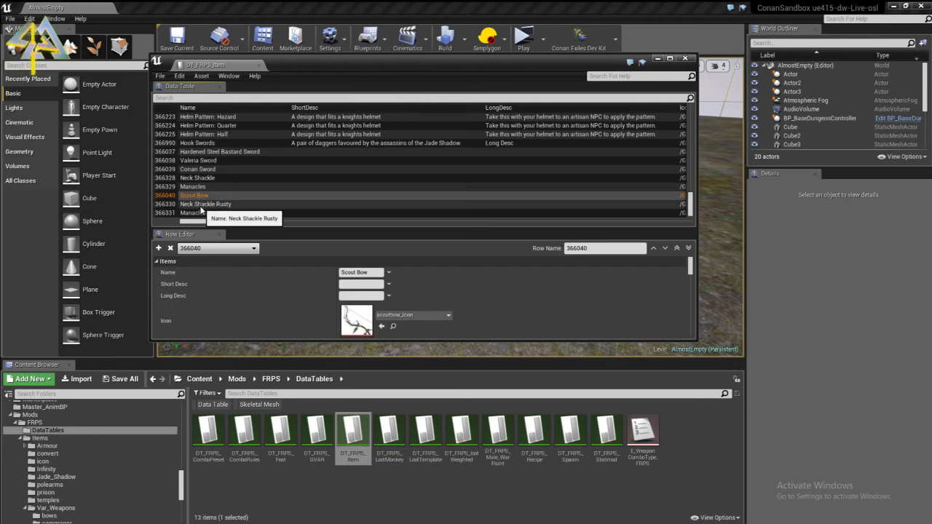
Review the Scout Bow row's copy and paste options, its item properties and its compatible ammunition list
{"action": "right_click", "coordinate": [207, 195]}
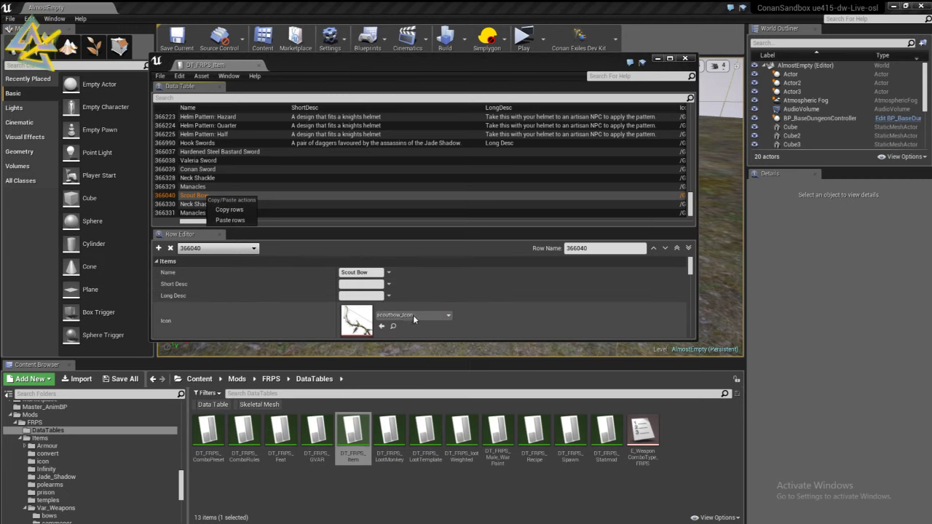
{"action": "scroll", "coordinate": [414, 319], "scroll_direction": "down", "scroll_amount": 8}
{"action": "scroll", "coordinate": [393, 307], "scroll_direction": "down", "scroll_amount": 10}
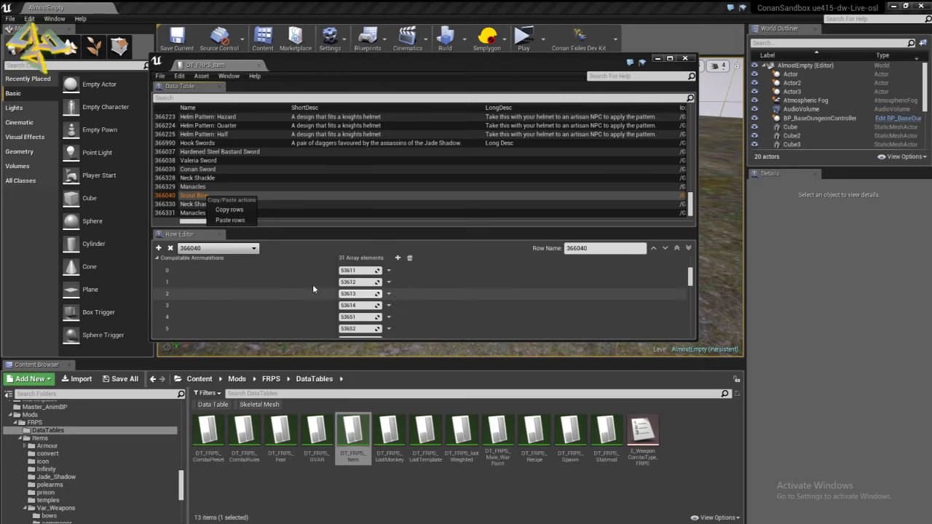
{"action": "scroll", "coordinate": [318, 290], "scroll_direction": "up", "scroll_amount": 2}
{"action": "scroll", "coordinate": [304, 292], "scroll_direction": "down", "scroll_amount": 4}
{"action": "scroll", "coordinate": [350, 300], "scroll_direction": "down", "scroll_amount": 4}
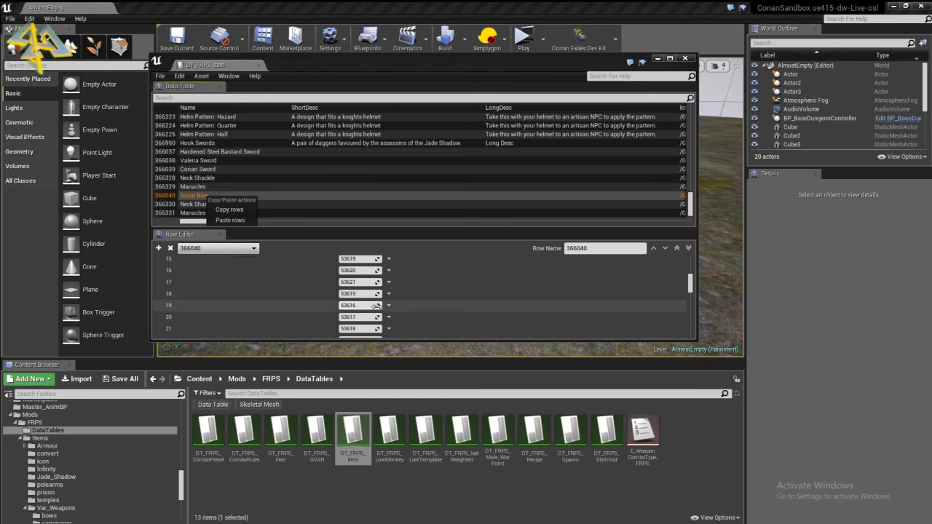
{"action": "scroll", "coordinate": [376, 307], "scroll_direction": "up", "scroll_amount": 10}
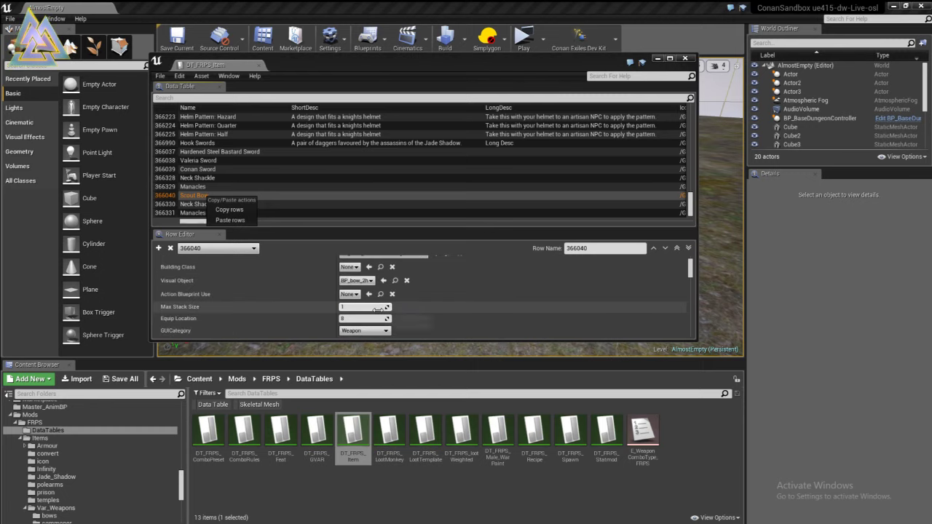
{"action": "scroll", "coordinate": [377, 308], "scroll_direction": "up", "scroll_amount": 5}
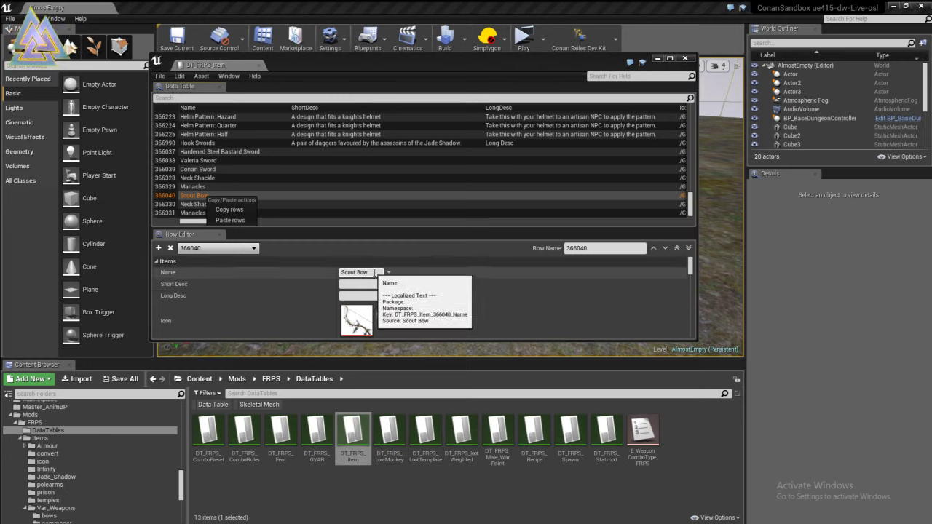
Set the Scout Bow row's Visual Skeletal Mesh to SK_Example_Bow from the bows folder
{"action": "scroll", "coordinate": [365, 273], "scroll_direction": "down", "scroll_amount": 4}
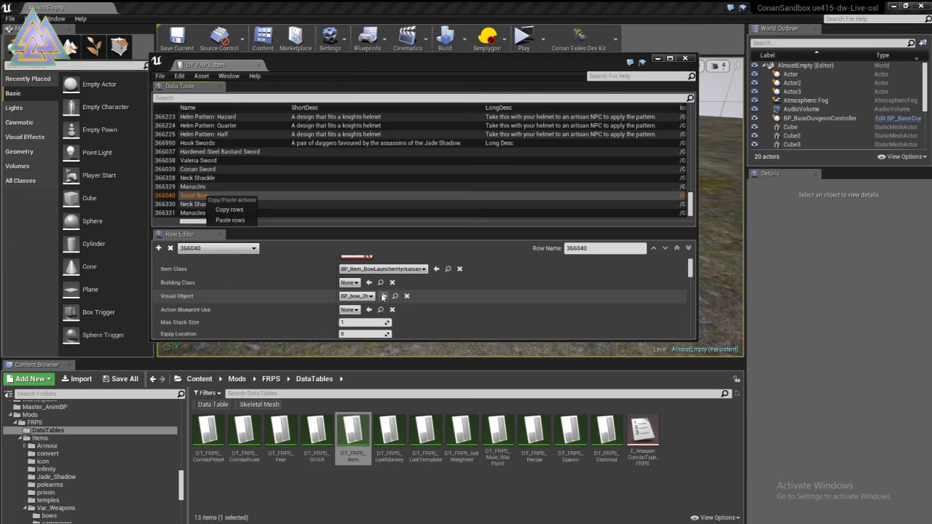
{"action": "scroll", "coordinate": [364, 295], "scroll_direction": "down", "scroll_amount": 5}
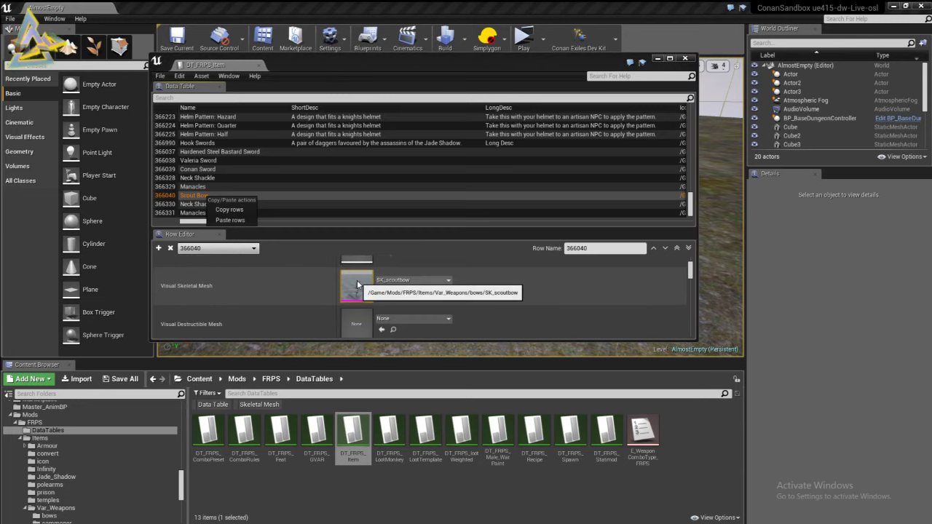
{"action": "scroll", "coordinate": [60, 510], "scroll_direction": "down", "scroll_amount": 1}
{"action": "left_click", "coordinate": [59, 502]}
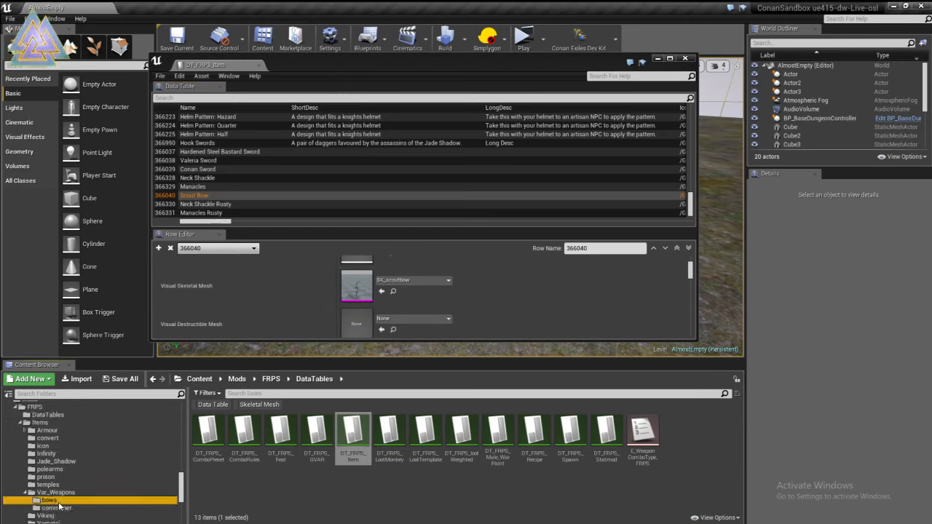
{"action": "left_click", "coordinate": [350, 435]}
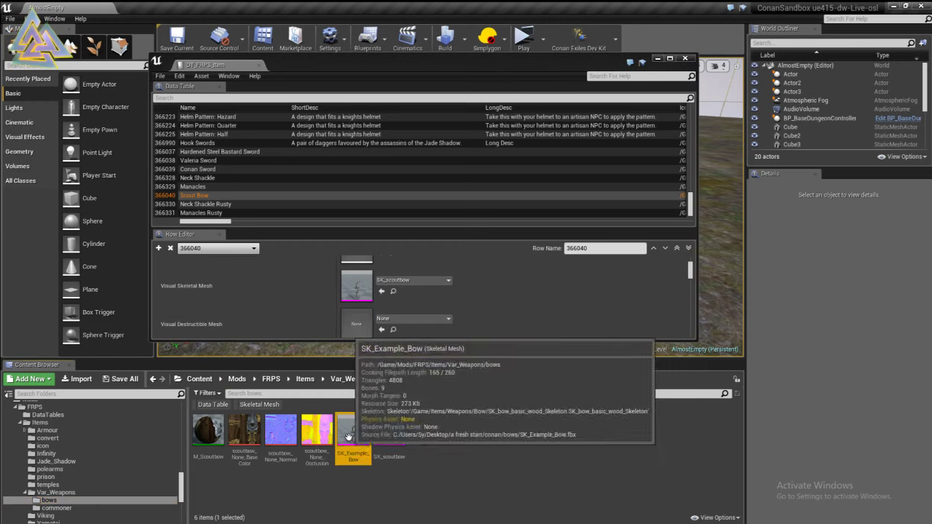
{"action": "left_click_drag", "start_coordinate": [349, 436], "coordinate": [358, 290]}
Check the Scout Bow row's weapon type and archetype settings, then save the DT_FRPS_Item data table
{"action": "scroll", "coordinate": [408, 295], "scroll_direction": "down", "scroll_amount": 3}
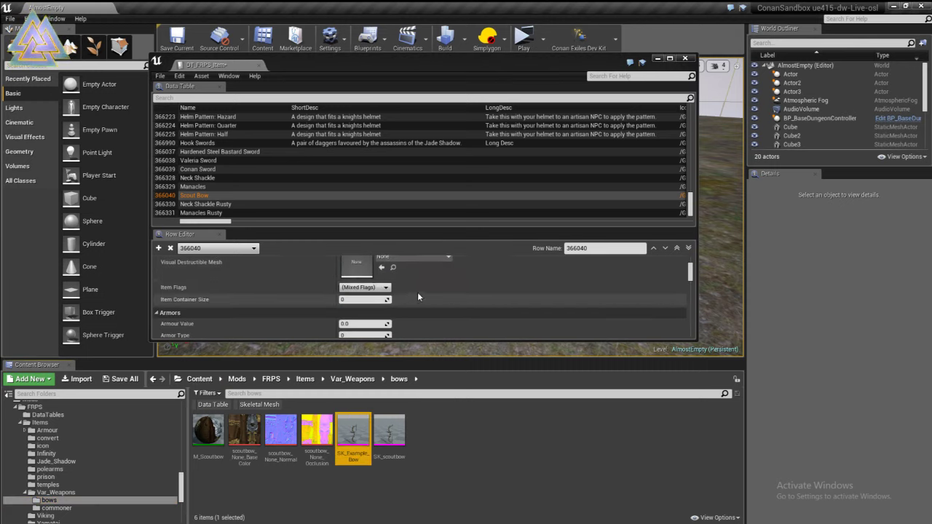
{"action": "scroll", "coordinate": [419, 293], "scroll_direction": "down", "scroll_amount": 8}
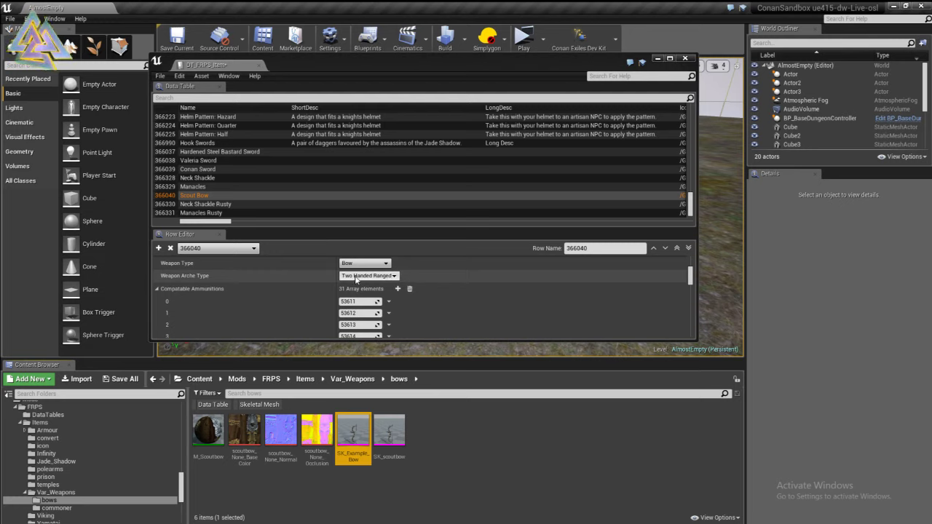
{"action": "left_click", "coordinate": [160, 77]}
{"action": "left_click", "coordinate": [172, 94]}
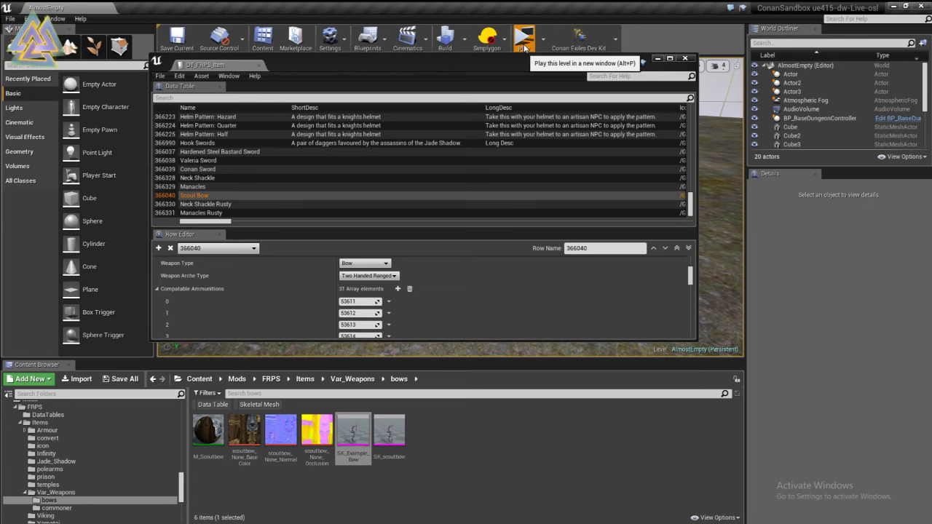
Launch the level in a game preview window, maximize it and equip the bow from quick slot 1
{"action": "left_click", "coordinate": [524, 40]}
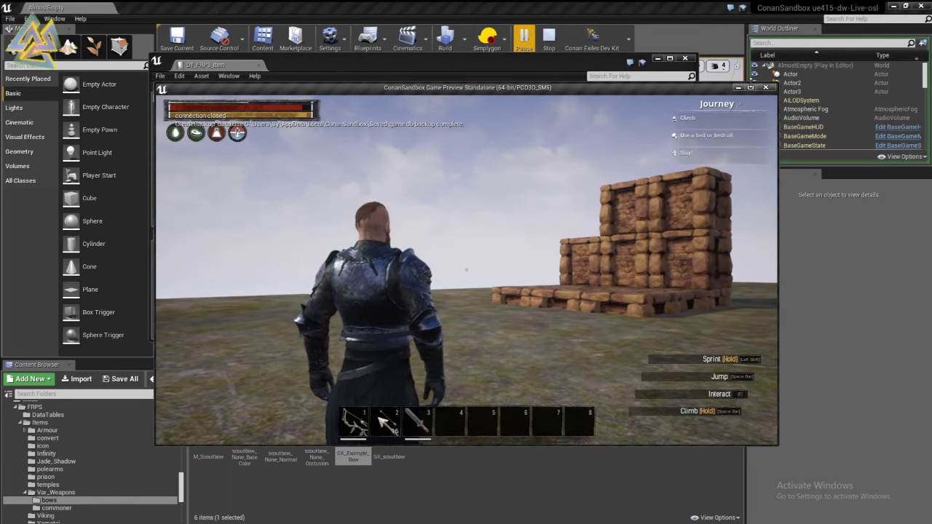
{"action": "left_click", "coordinate": [751, 87]}
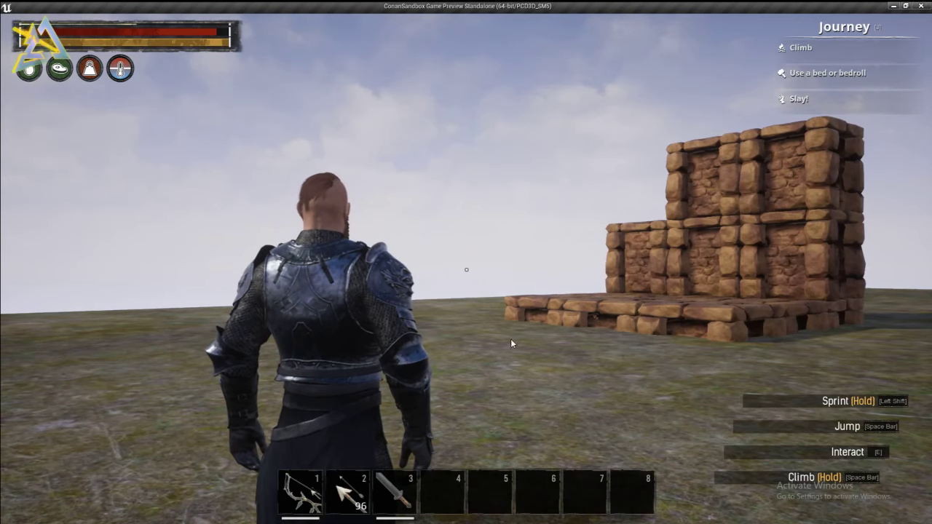
{"action": "key", "text": "1"}
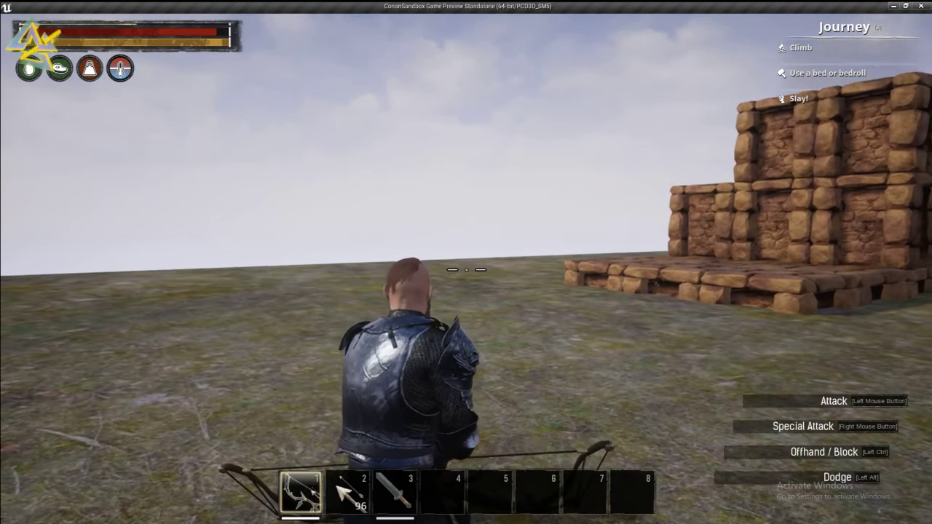